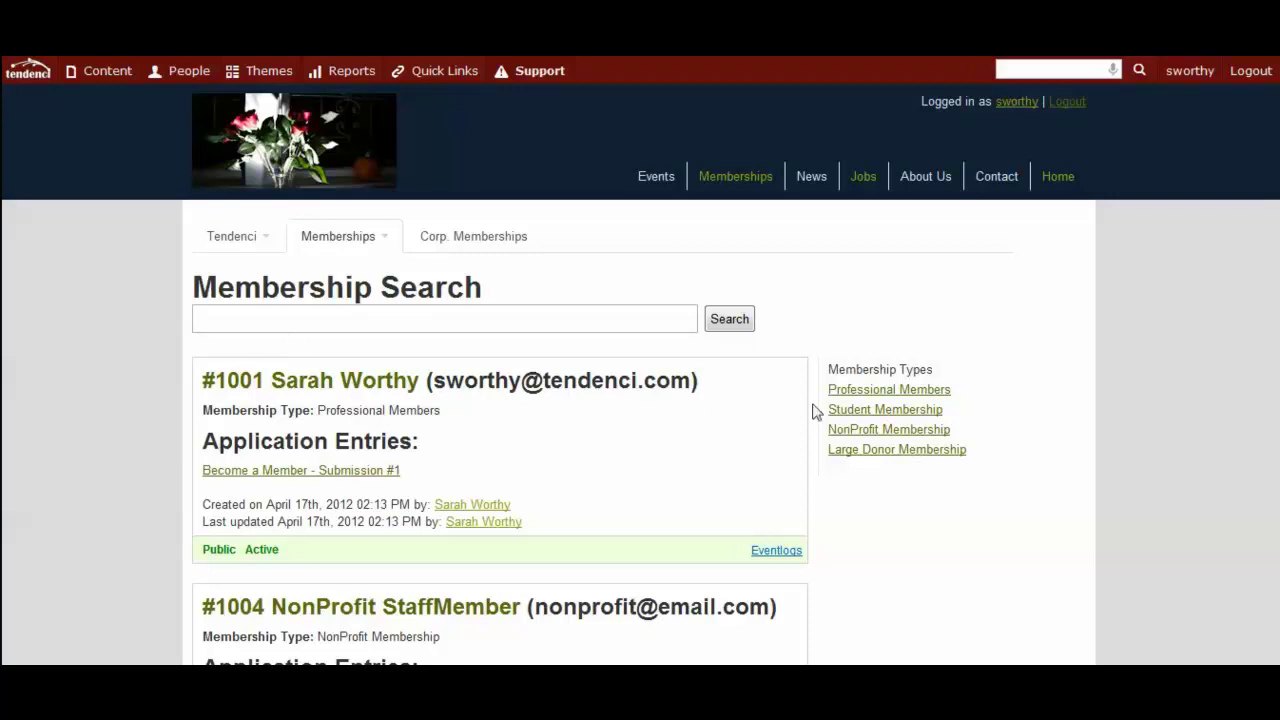
Open the first listed member's profile from the membership search results.
{"action": "left_click", "coordinate": [326, 386]}
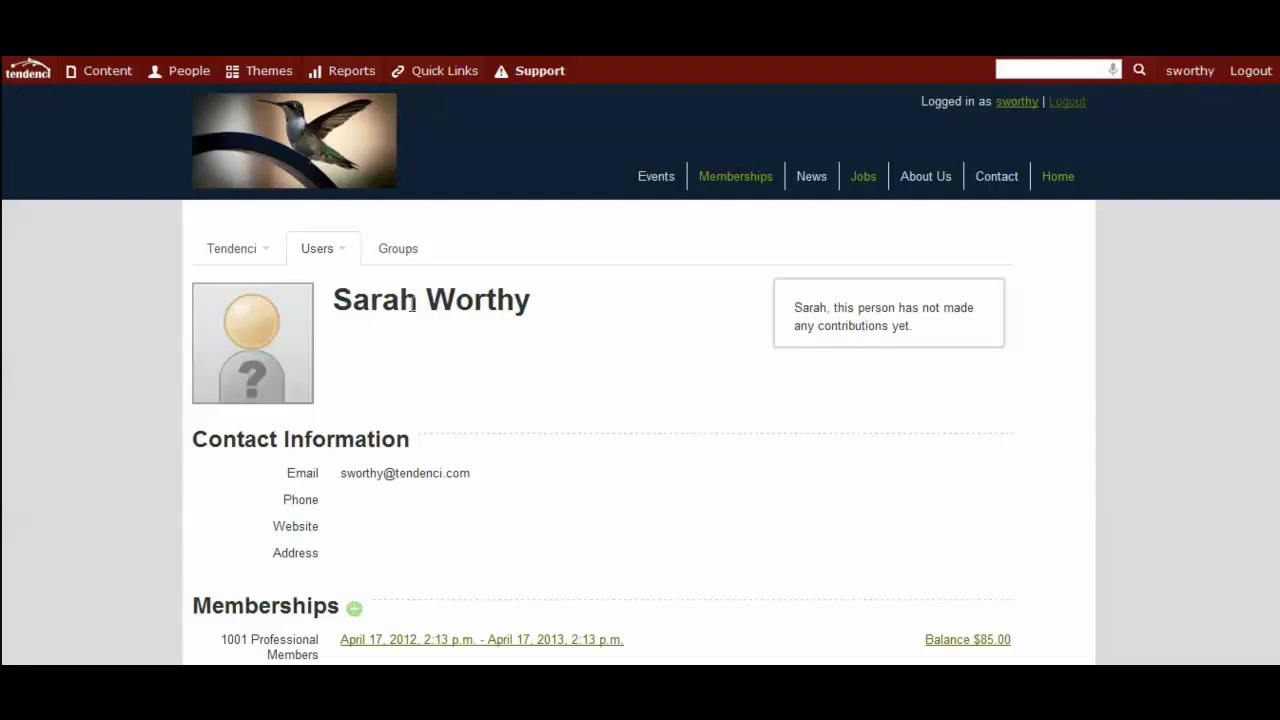
Upload the headshot JPG from the Pictures library as the member's new avatar.
{"action": "left_click", "coordinate": [235, 360]}
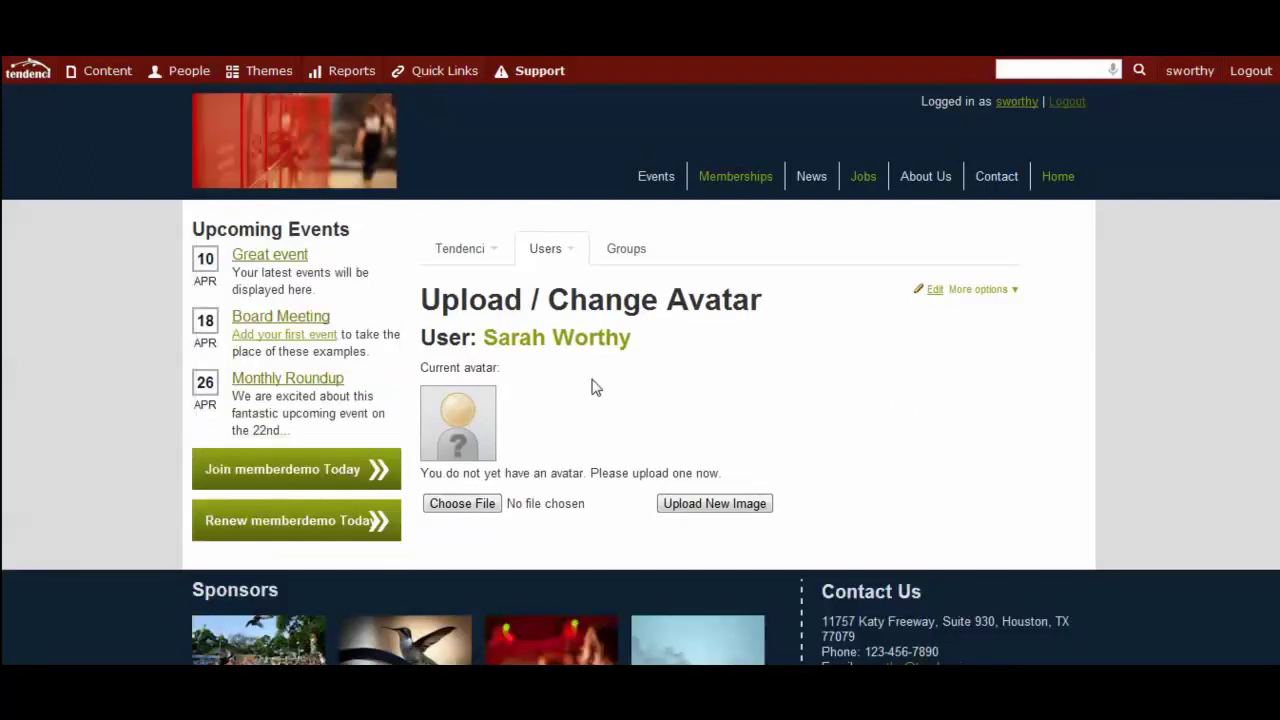
{"action": "left_click", "coordinate": [462, 503]}
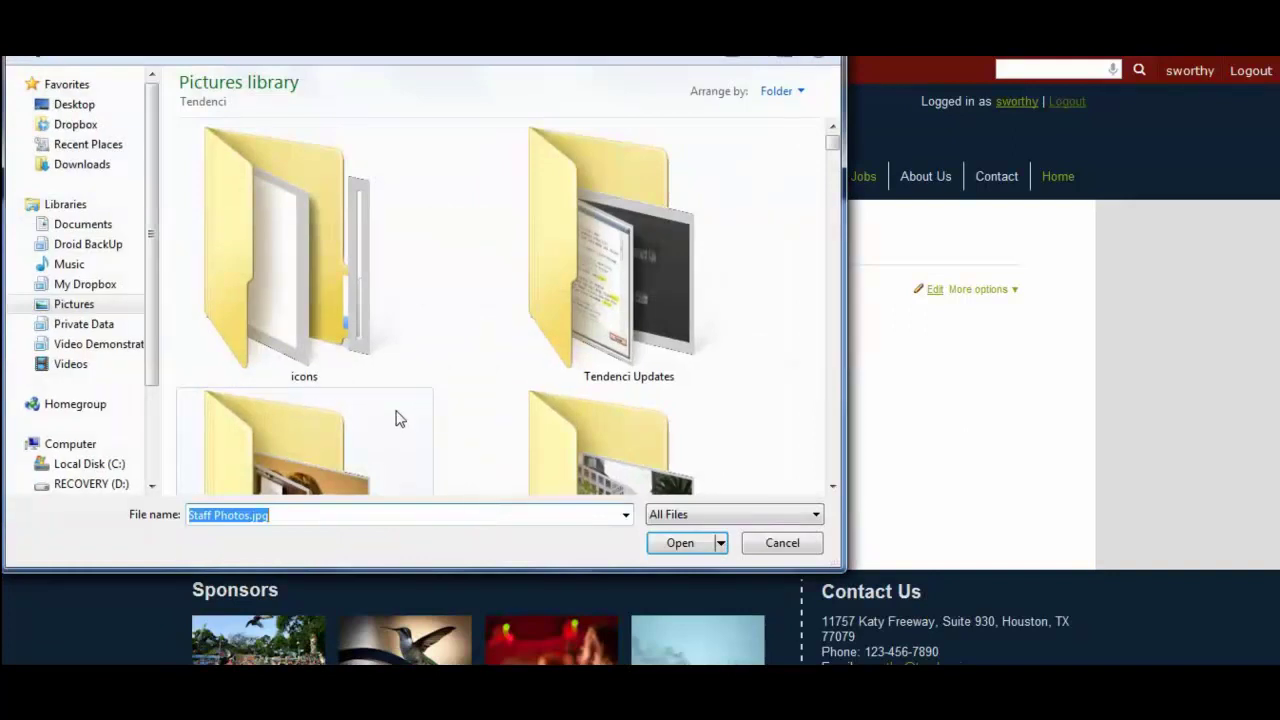
{"action": "scroll", "coordinate": [400, 420], "scroll_direction": "down", "scroll_amount": 5}
{"action": "scroll", "coordinate": [394, 397], "scroll_direction": "up", "scroll_amount": 2}
{"action": "left_click", "coordinate": [330, 300]}
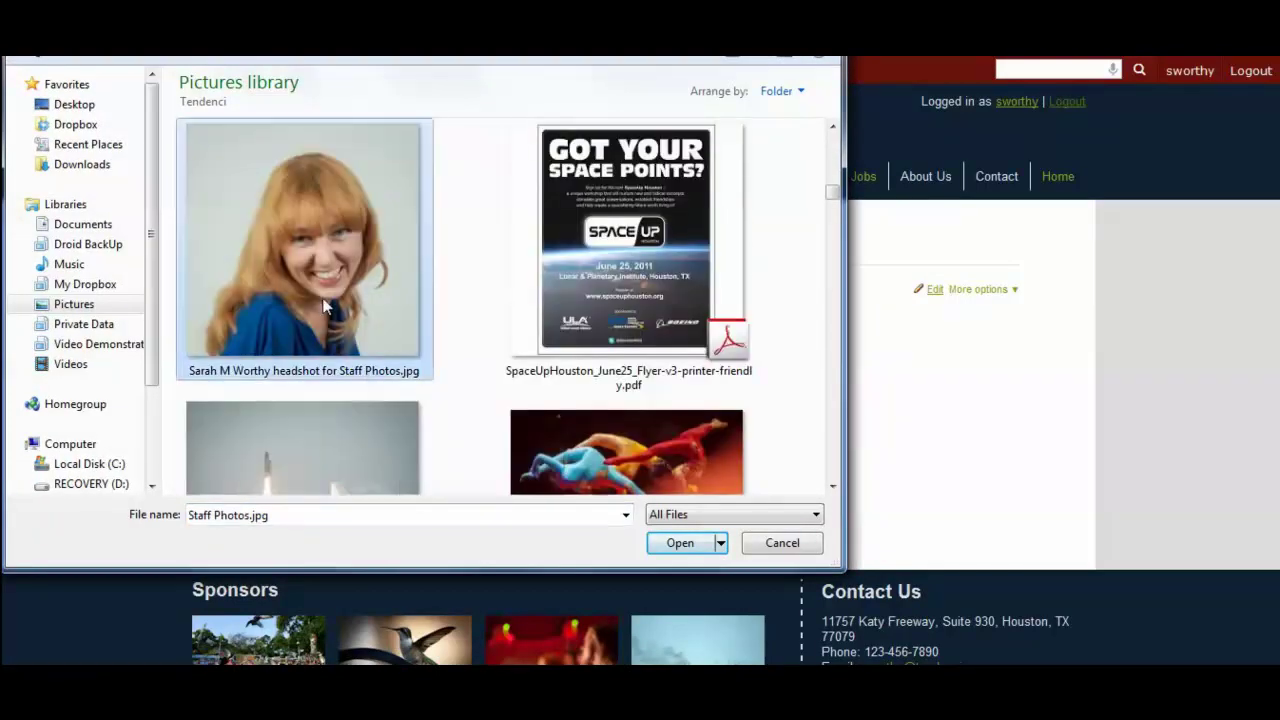
{"action": "left_click", "coordinate": [680, 543]}
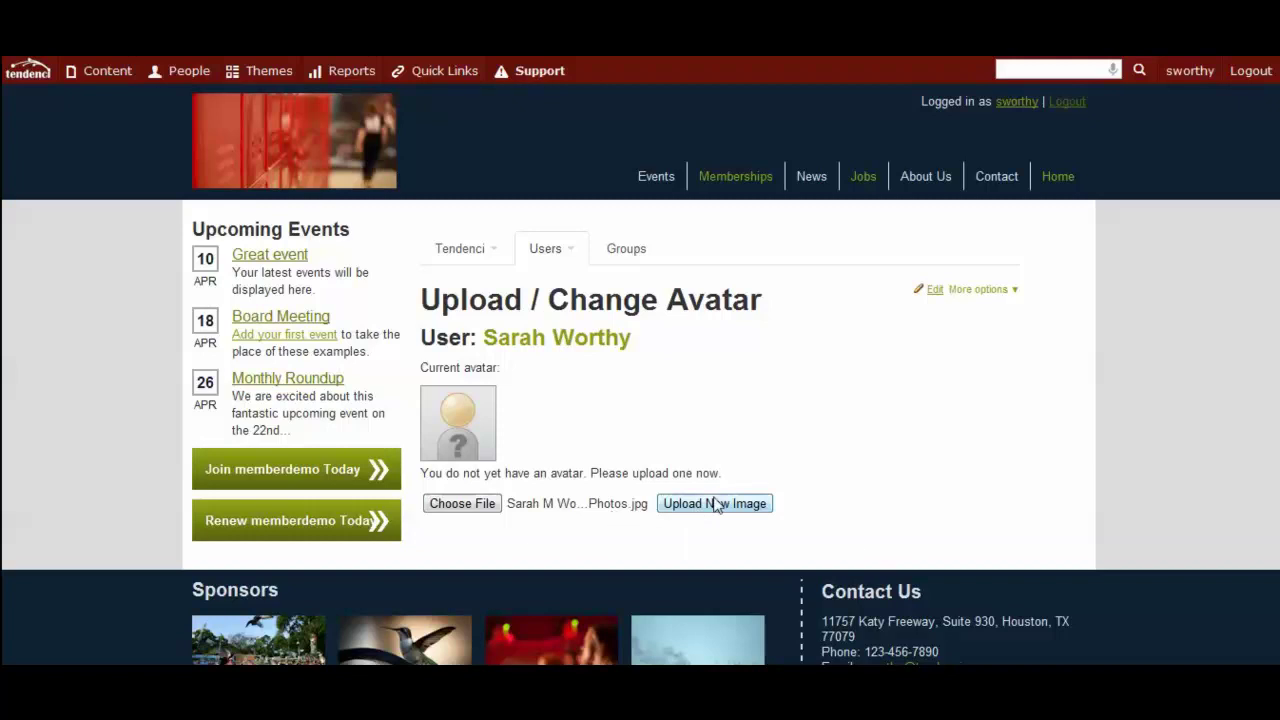
{"action": "left_click", "coordinate": [685, 504]}
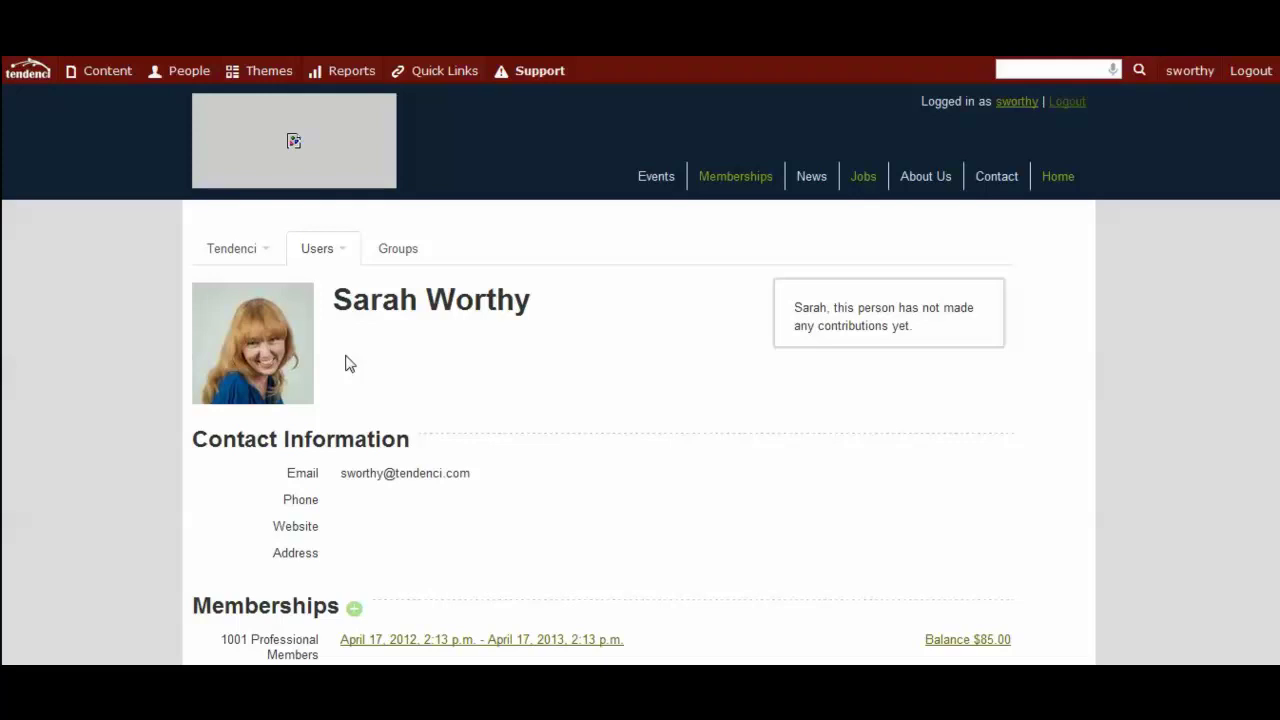
Scroll to the bottom status bar and open the Edit page for the profile.
{"action": "scroll", "coordinate": [663, 428], "scroll_direction": "down", "scroll_amount": 1}
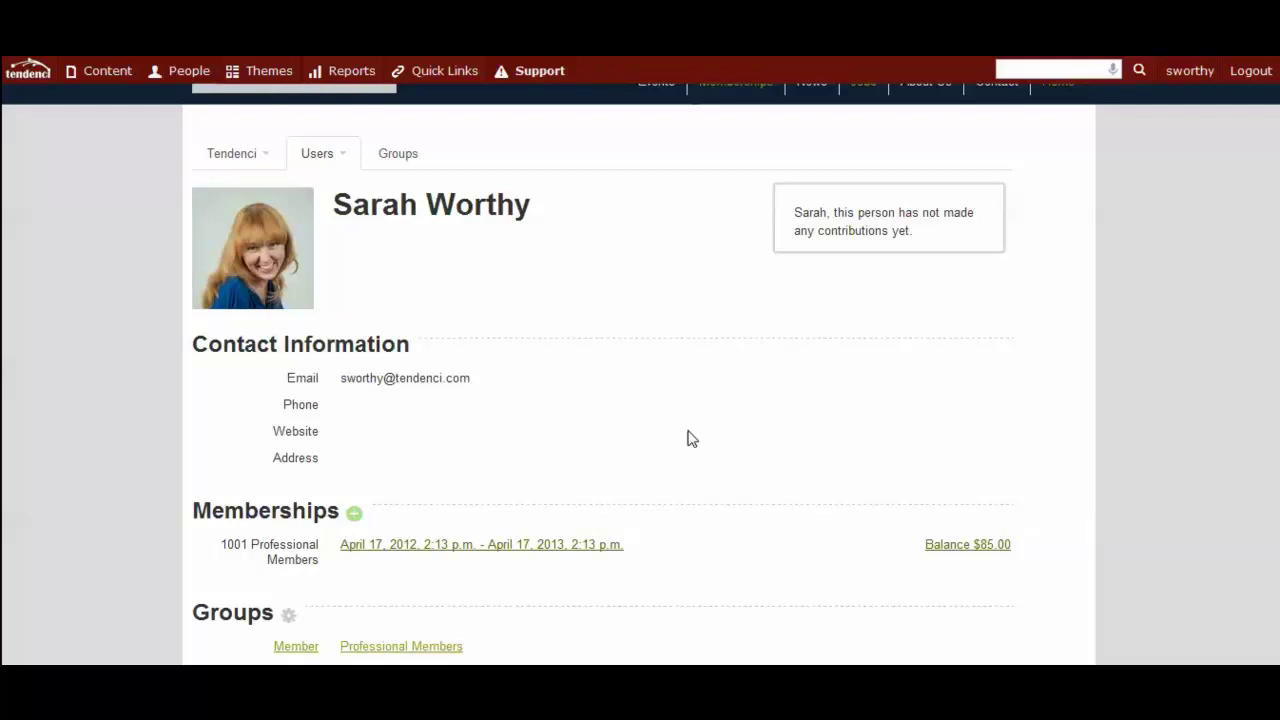
{"action": "scroll", "coordinate": [688, 438], "scroll_direction": "up", "scroll_amount": 1}
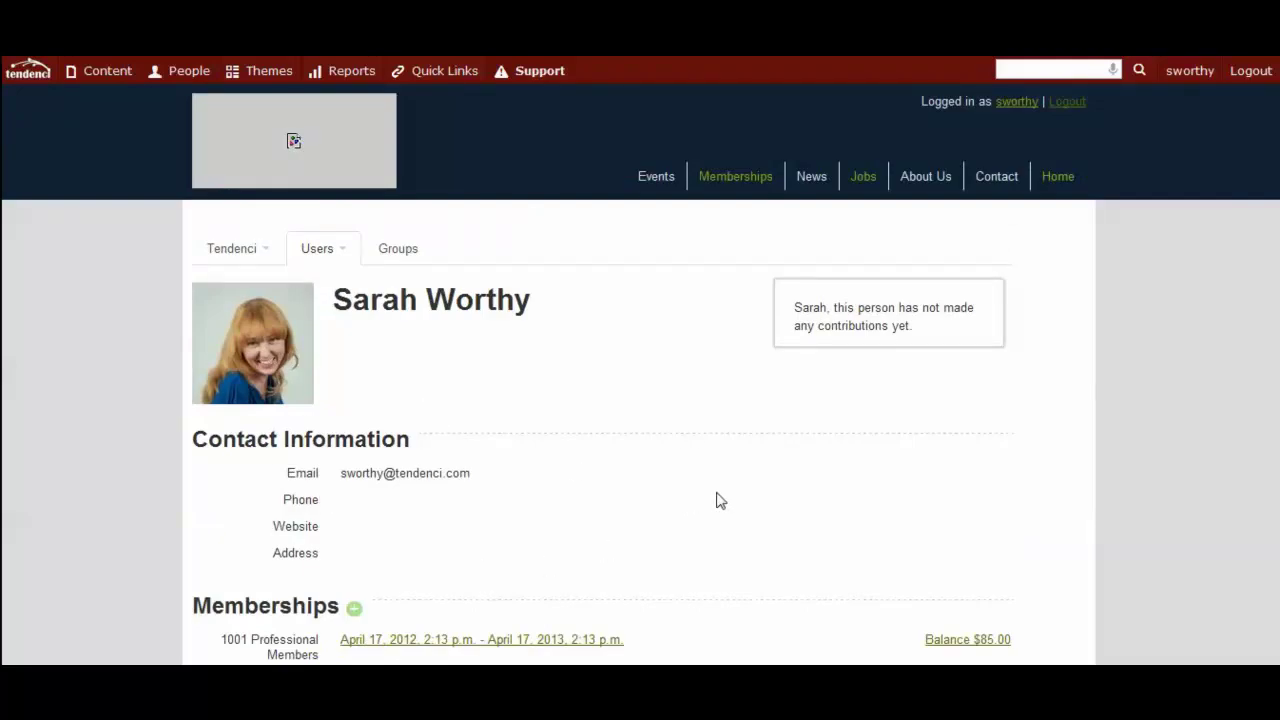
{"action": "scroll", "coordinate": [724, 492], "scroll_direction": "down", "scroll_amount": 4}
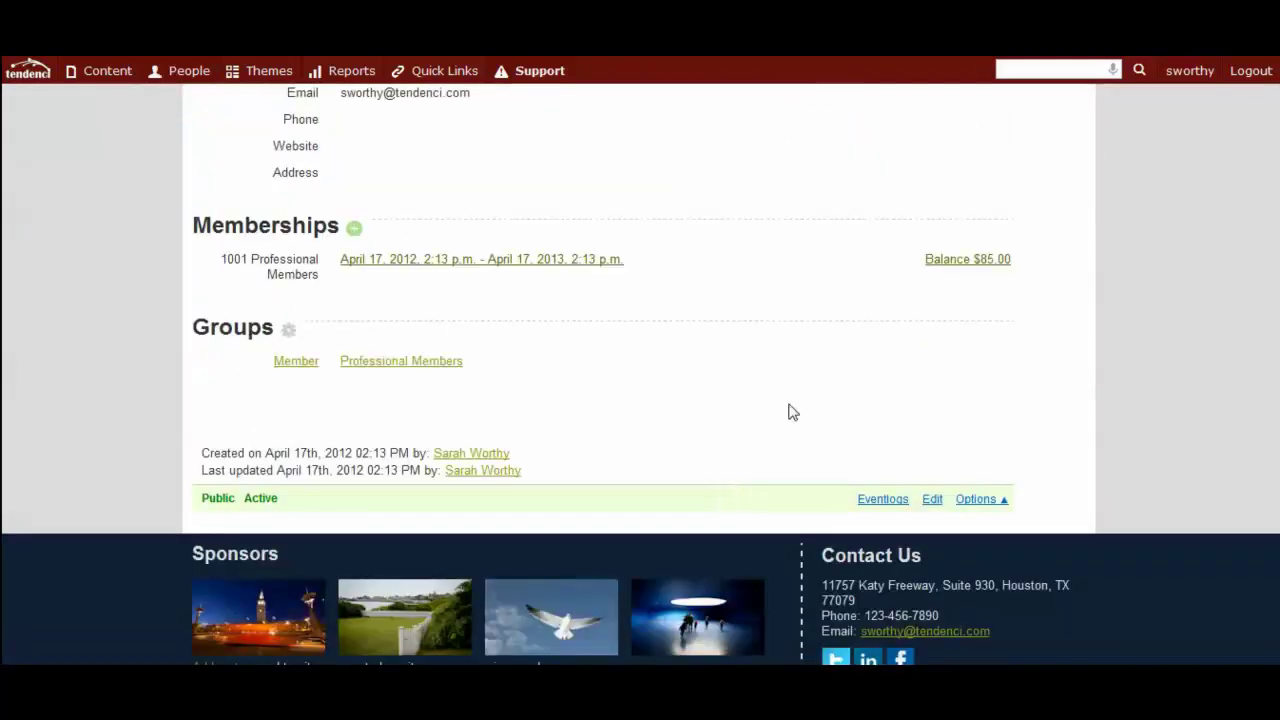
{"action": "left_click", "coordinate": [932, 502]}
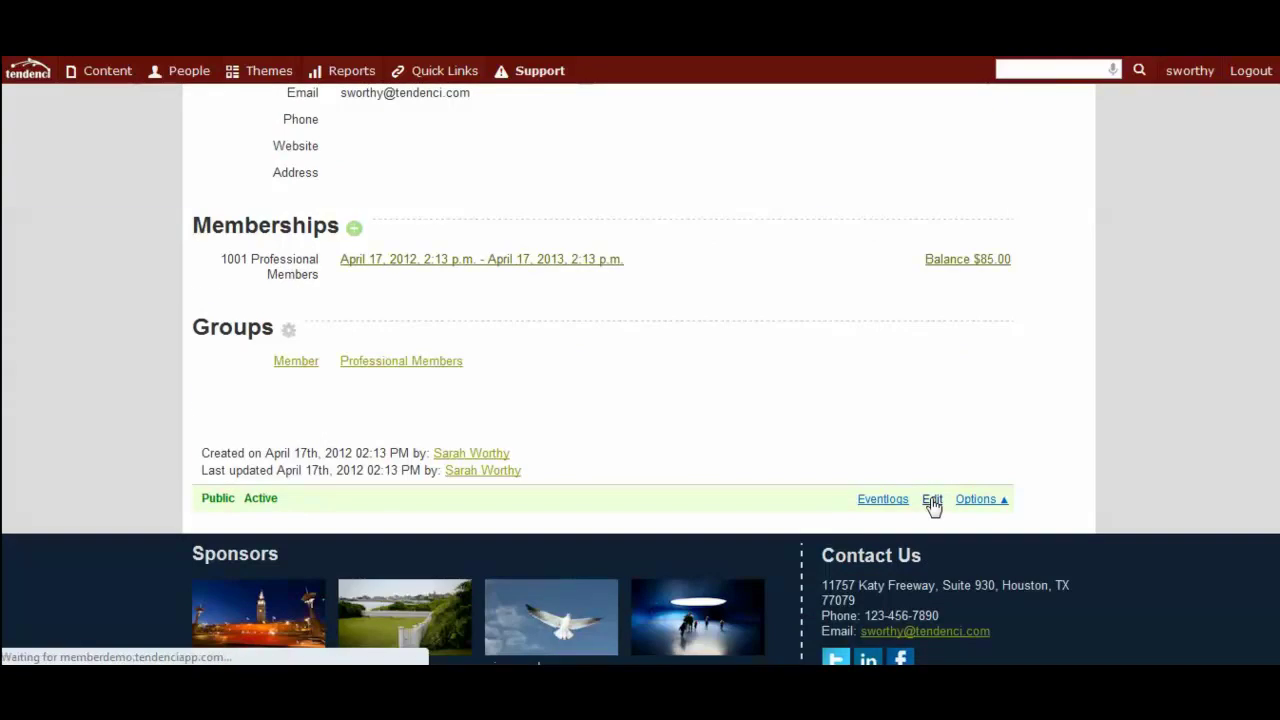
Enter middle initial M and fill in the member's display name.
{"action": "scroll", "coordinate": [990, 486], "scroll_direction": "down", "scroll_amount": 1}
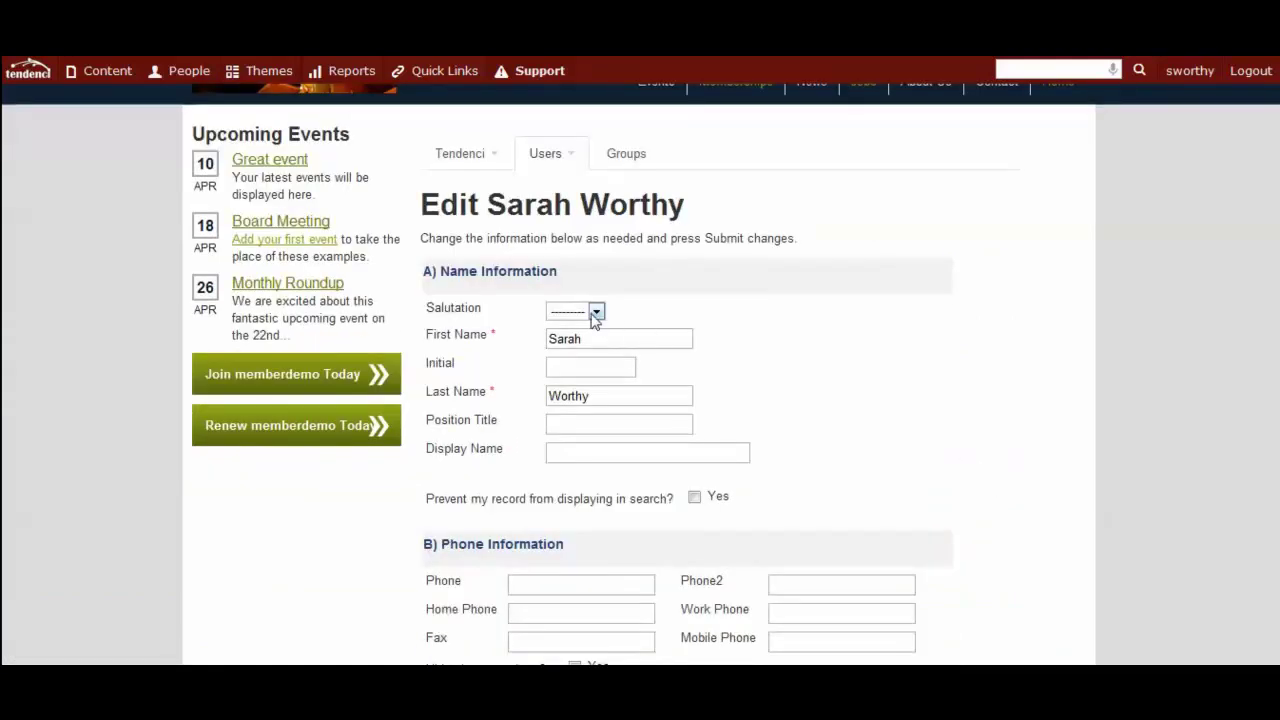
{"action": "scroll", "coordinate": [688, 330], "scroll_direction": "down", "scroll_amount": 1}
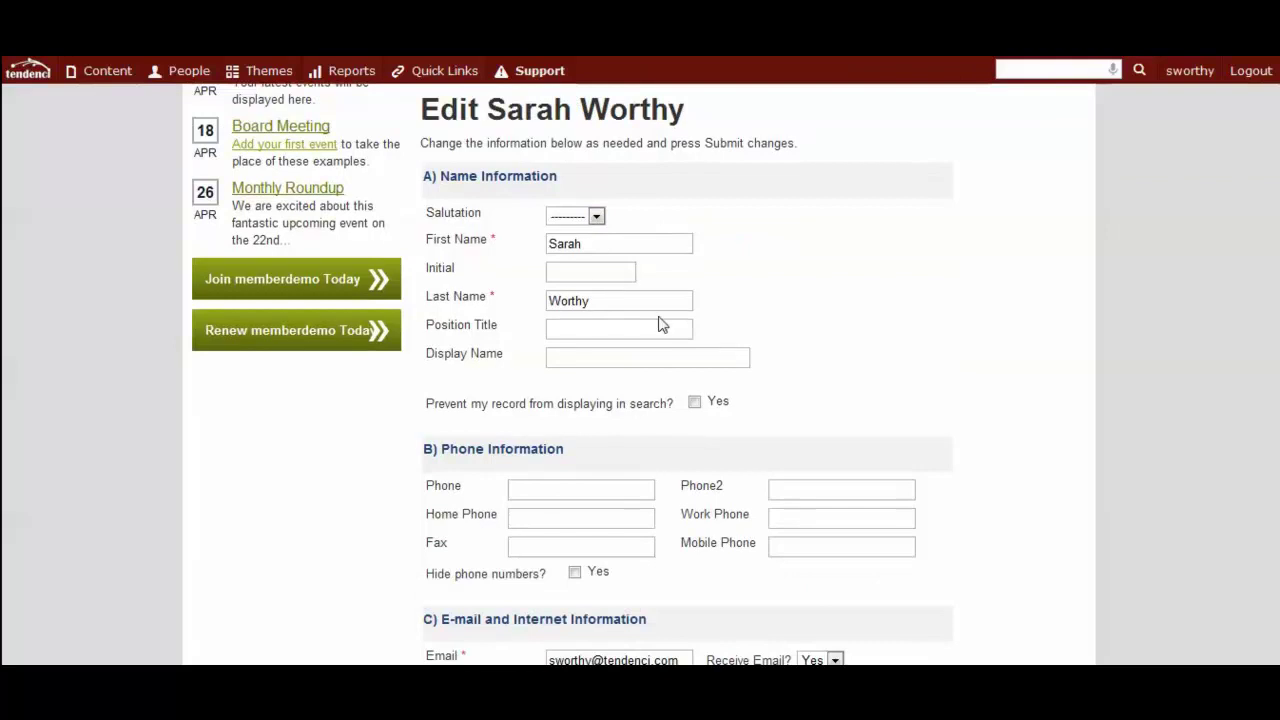
{"action": "left_click", "coordinate": [577, 274]}
{"action": "type", "text": "M"}
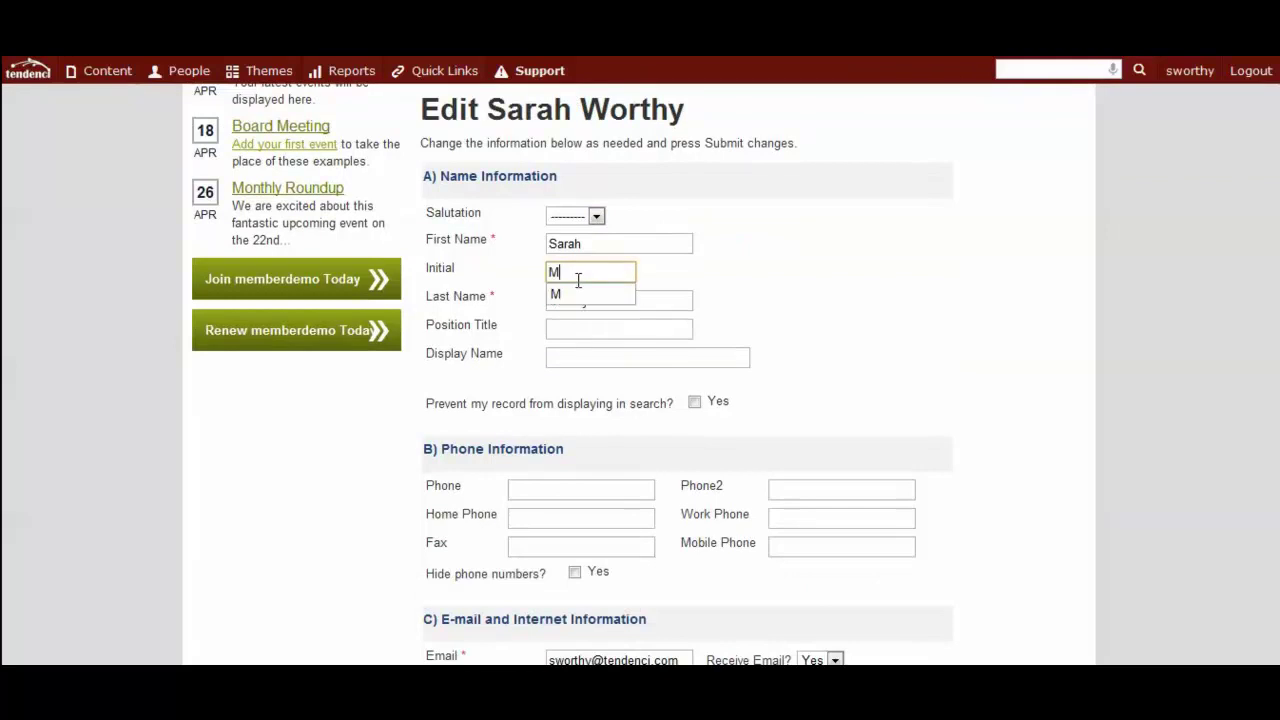
{"action": "left_click", "coordinate": [634, 293]}
{"action": "scroll", "coordinate": [650, 352], "scroll_direction": "down", "scroll_amount": 1}
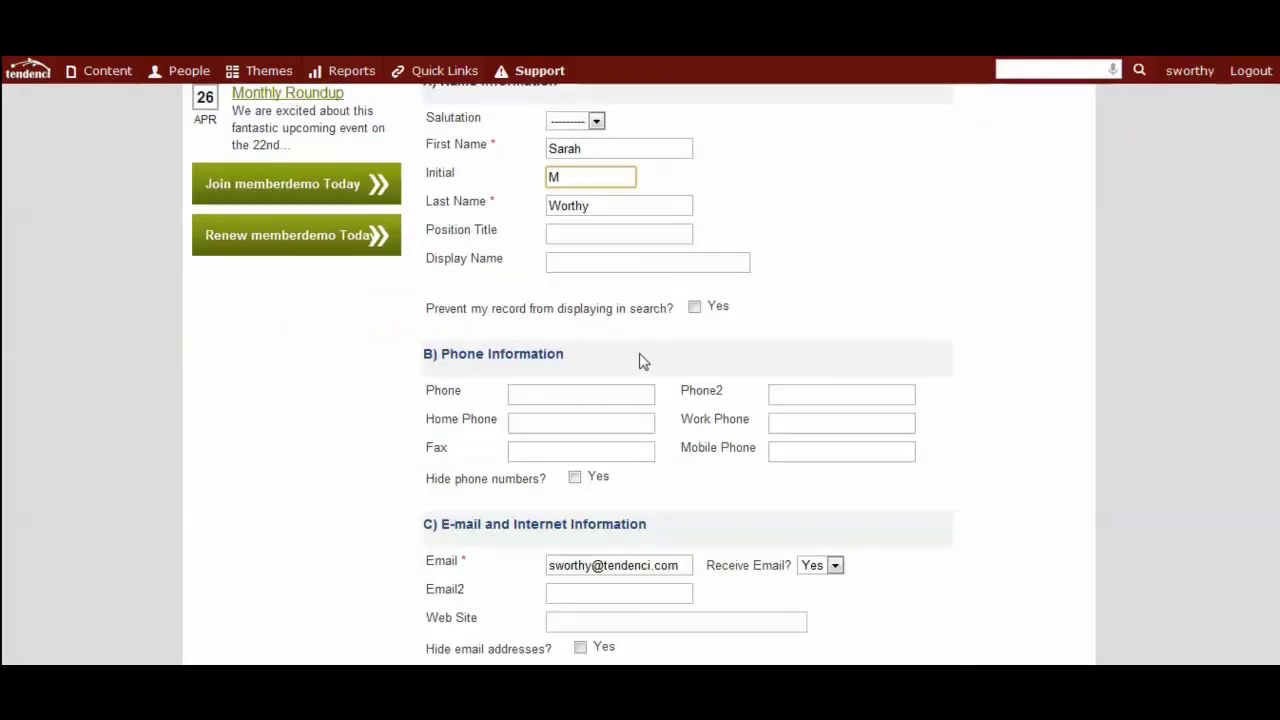
{"action": "left_click", "coordinate": [569, 391]}
{"action": "left_click", "coordinate": [570, 261]}
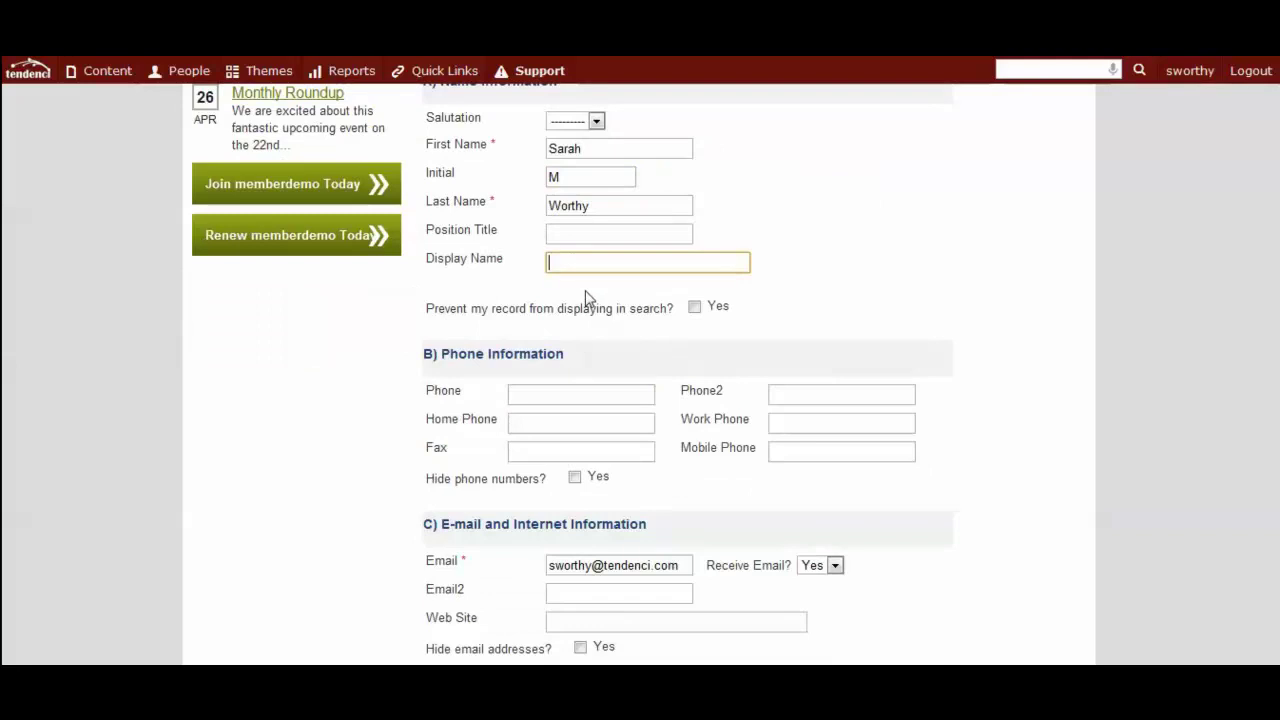
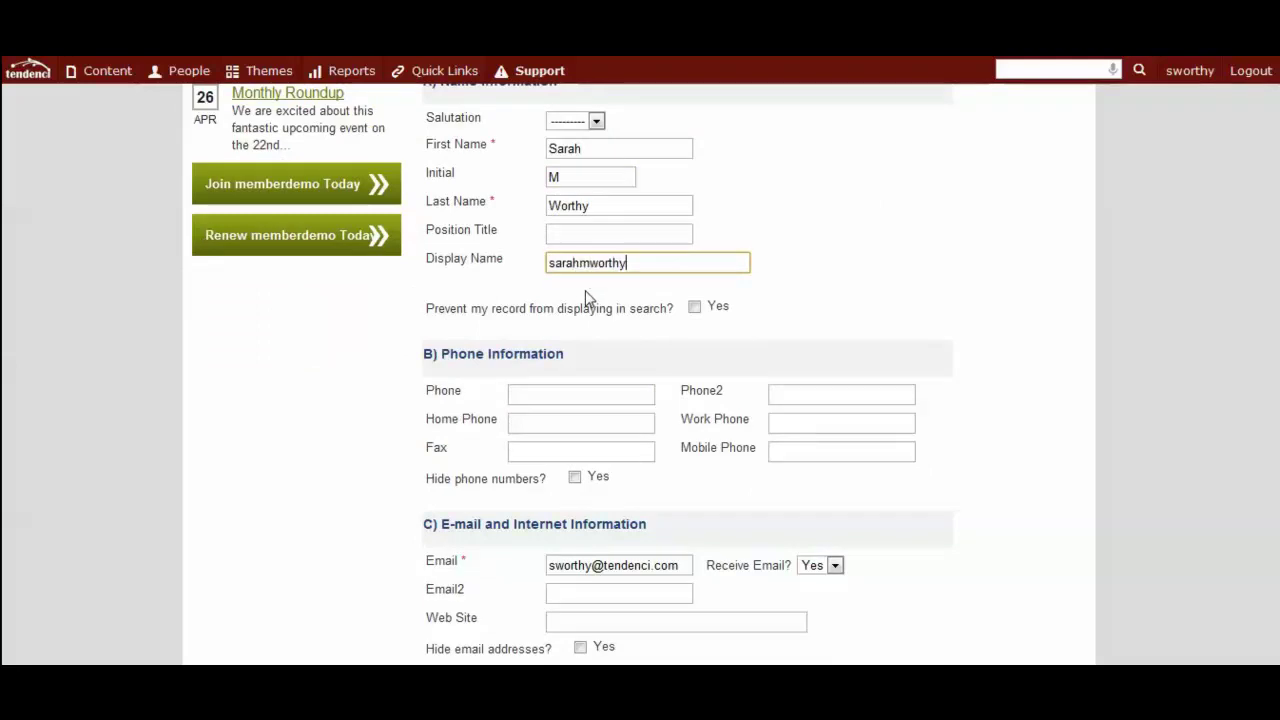
{"action": "left_click", "coordinate": [746, 340]}
{"action": "scroll", "coordinate": [745, 340], "scroll_direction": "down", "scroll_amount": 1}
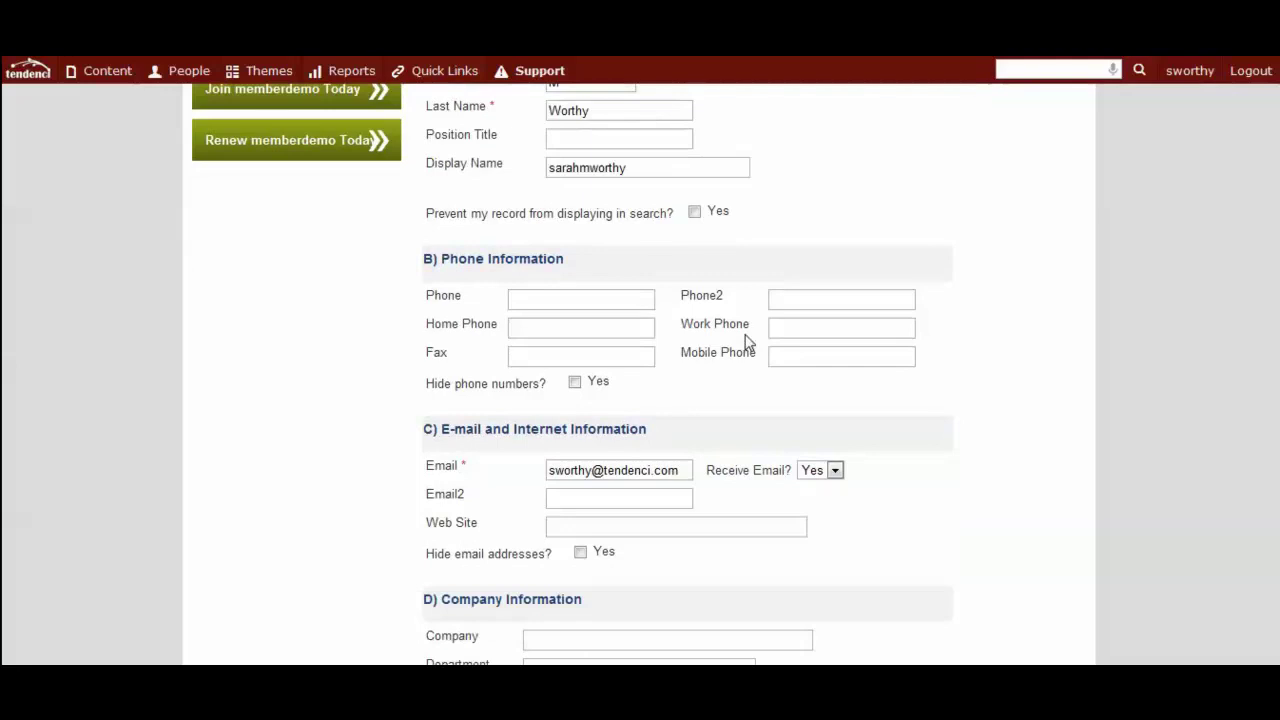
{"action": "scroll", "coordinate": [754, 397], "scroll_direction": "down", "scroll_amount": 1}
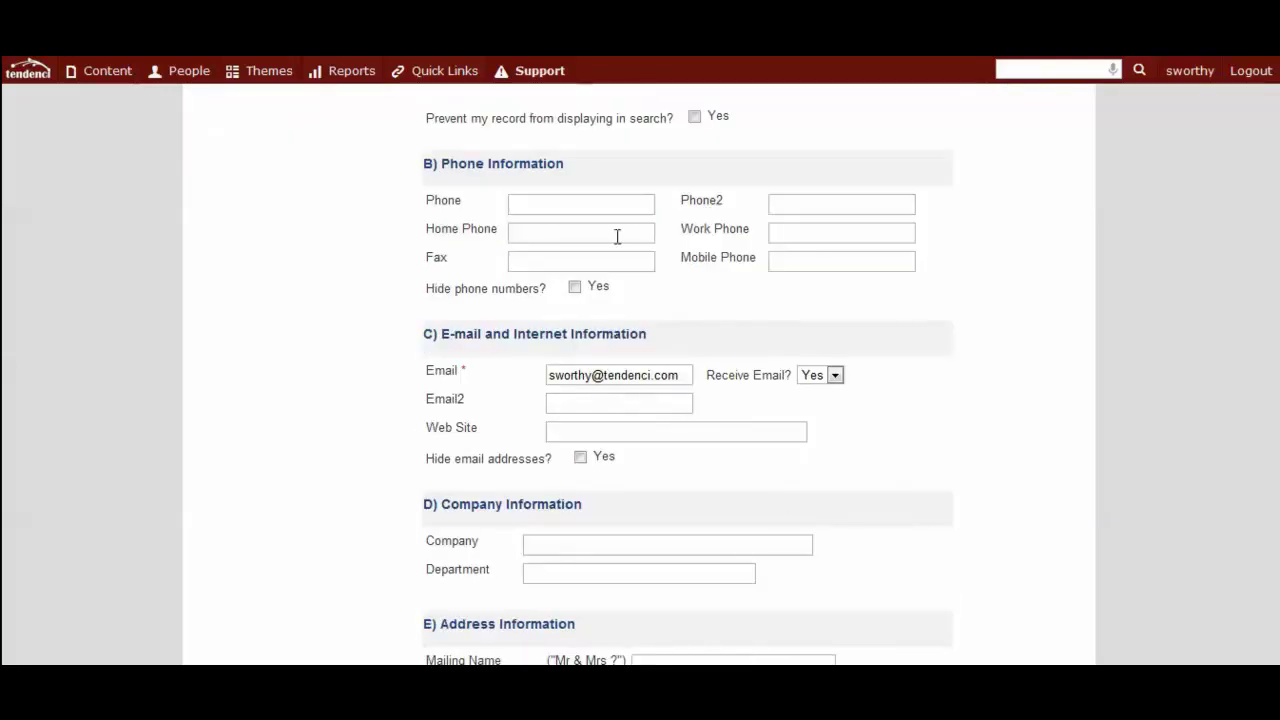
{"action": "scroll", "coordinate": [780, 520], "scroll_direction": "down", "scroll_amount": 1}
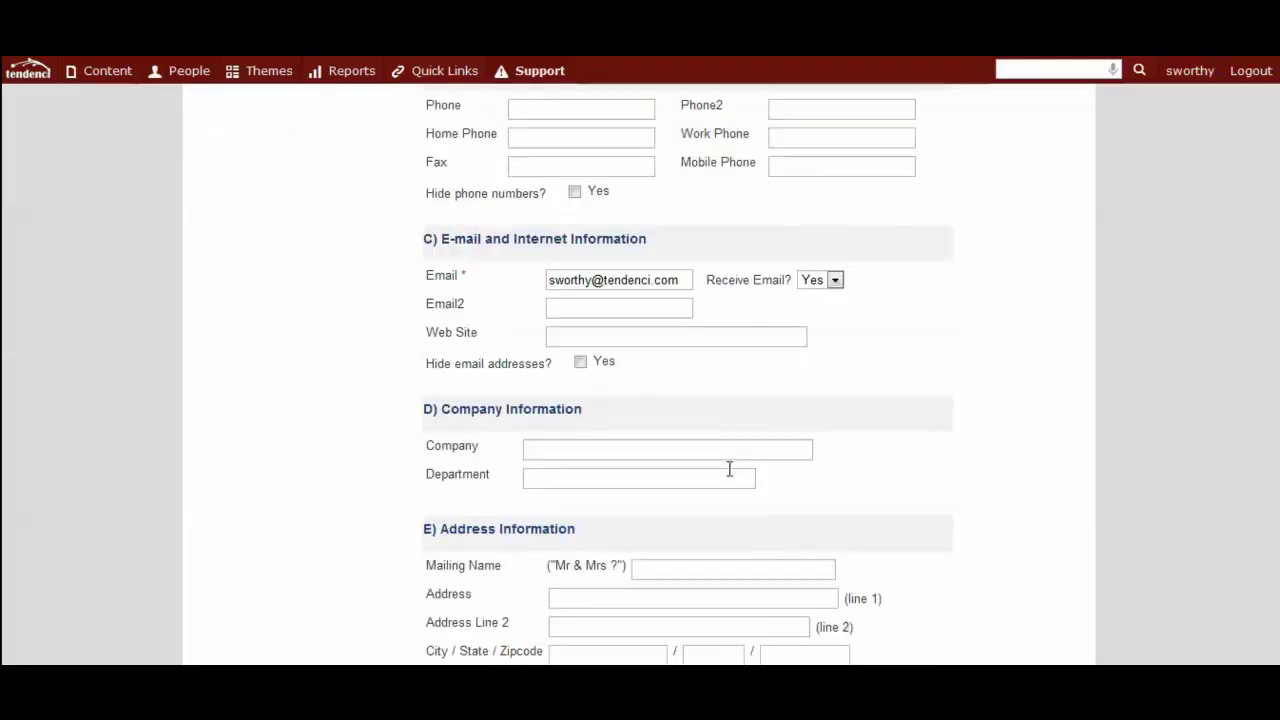
{"action": "left_click", "coordinate": [603, 336]}
{"action": "type", "text": "http://tendenc"}
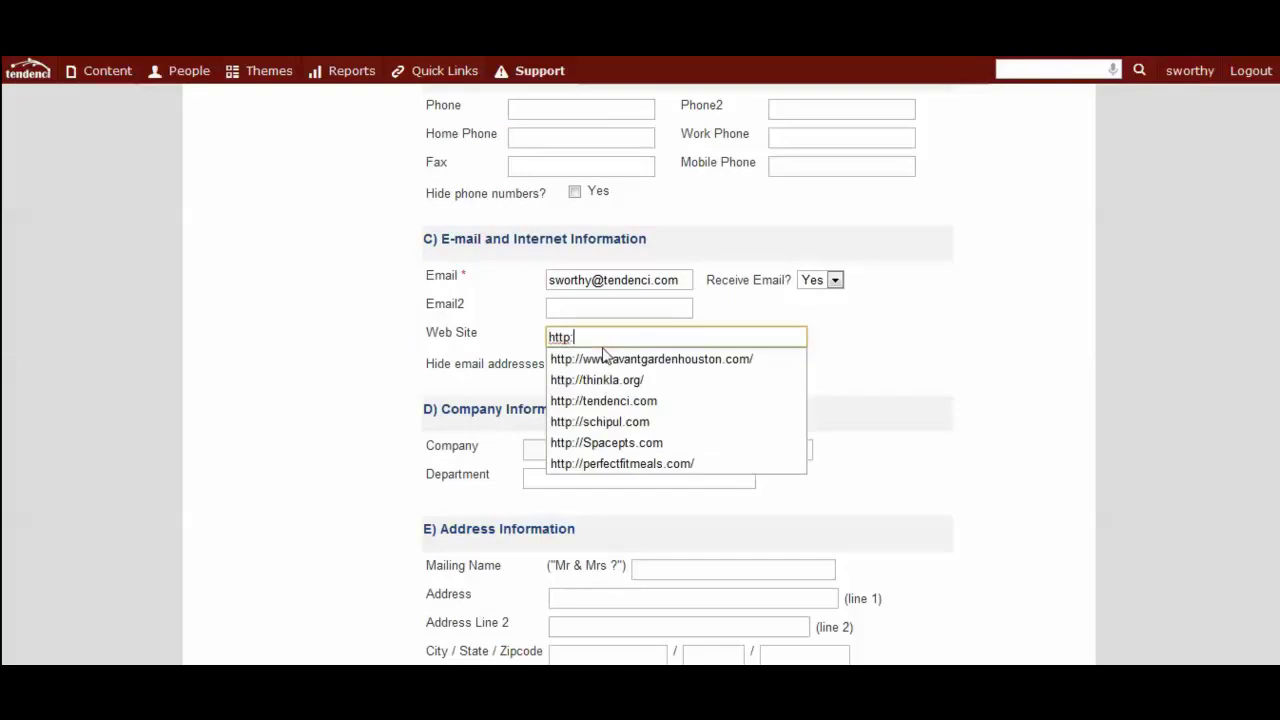
{"action": "type", "text": "i.com"}
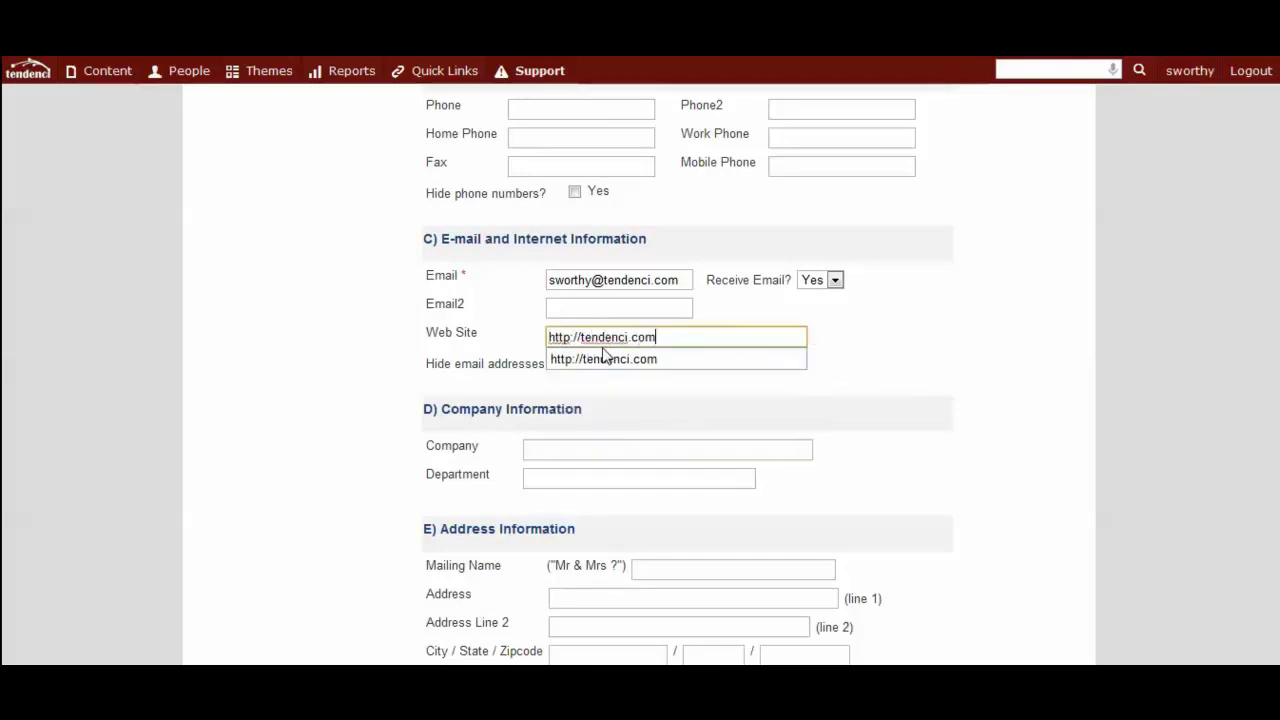
{"action": "left_click", "coordinate": [829, 401]}
{"action": "scroll", "coordinate": [790, 398], "scroll_direction": "down", "scroll_amount": 1}
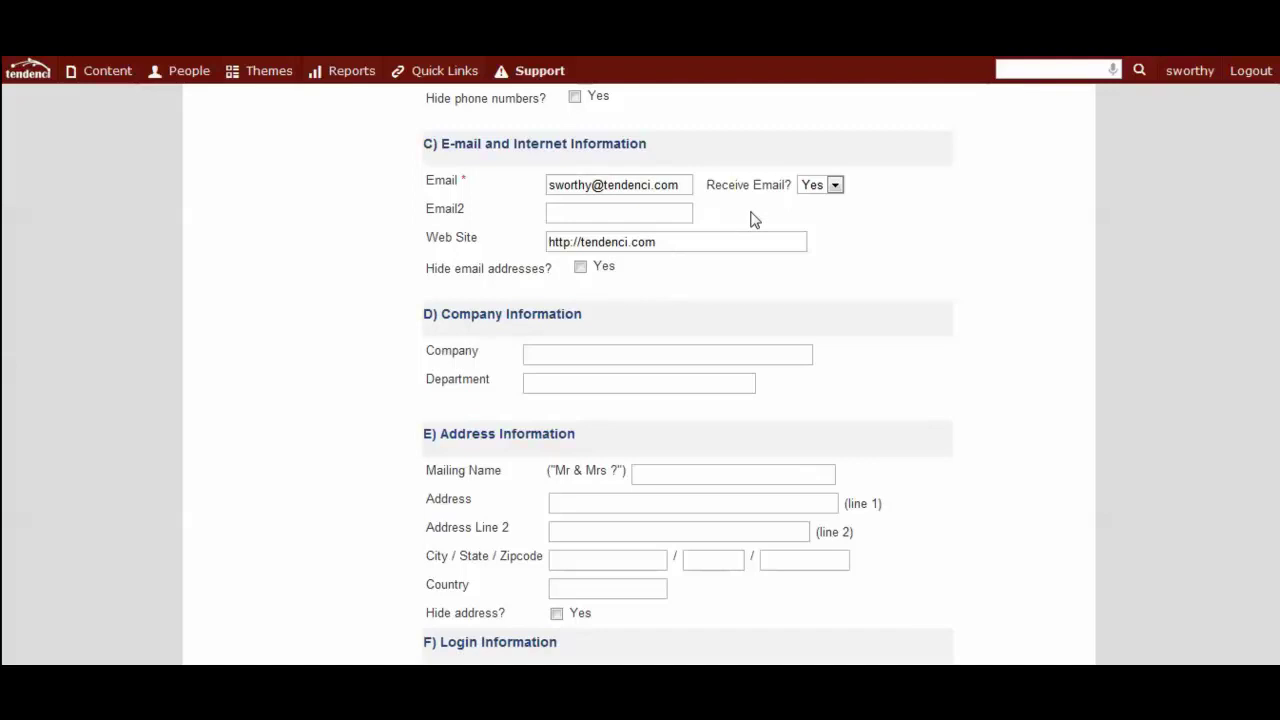
{"action": "left_click", "coordinate": [829, 192]}
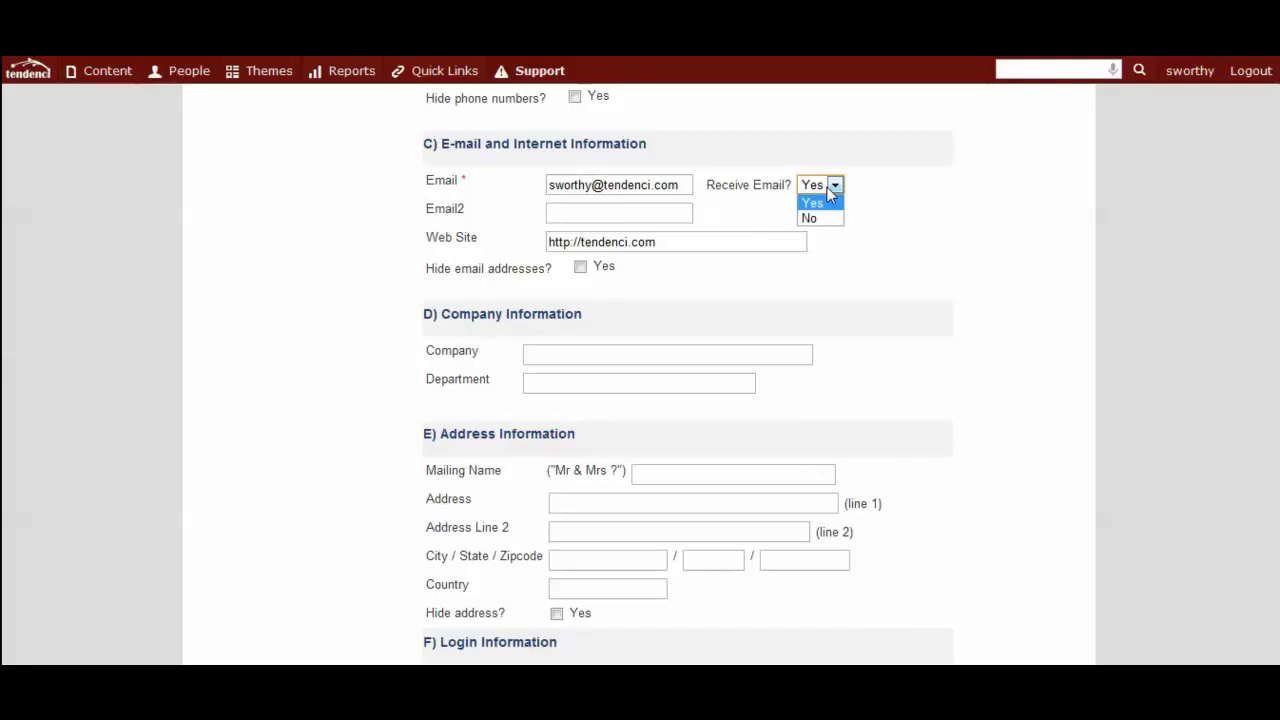
{"action": "left_click", "coordinate": [828, 190]}
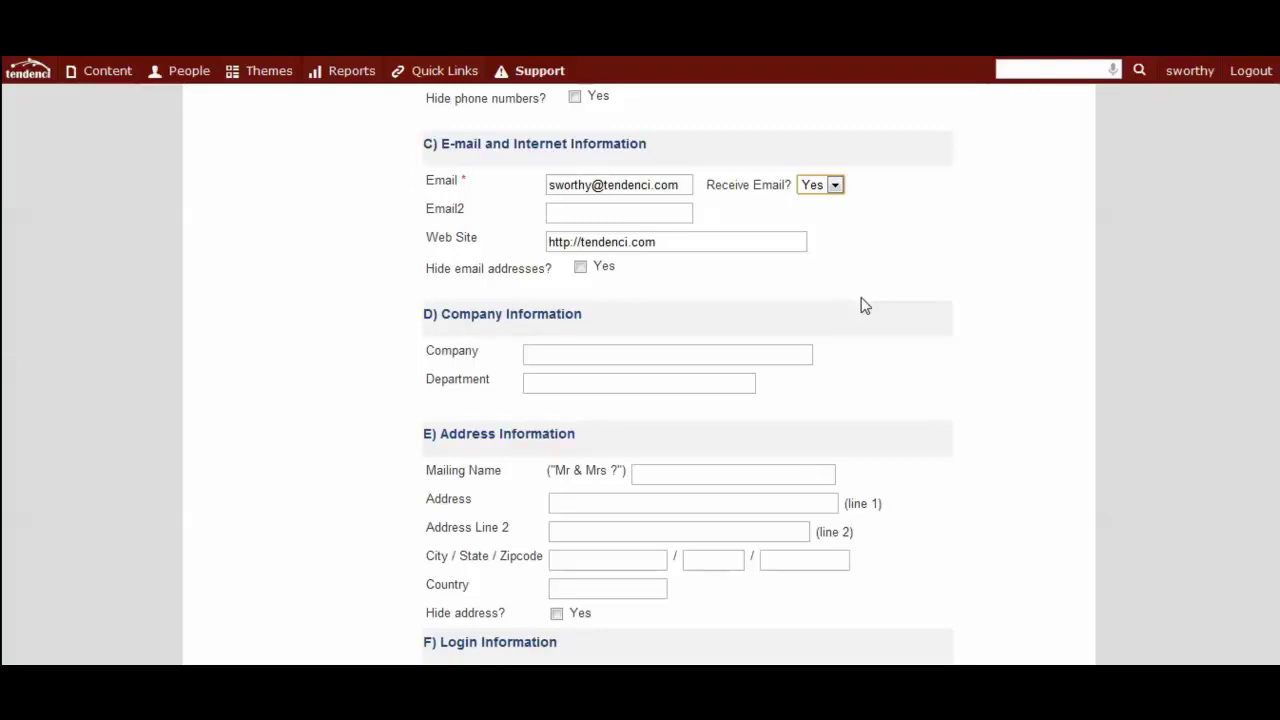
{"action": "scroll", "coordinate": [752, 309], "scroll_direction": "down", "scroll_amount": 1}
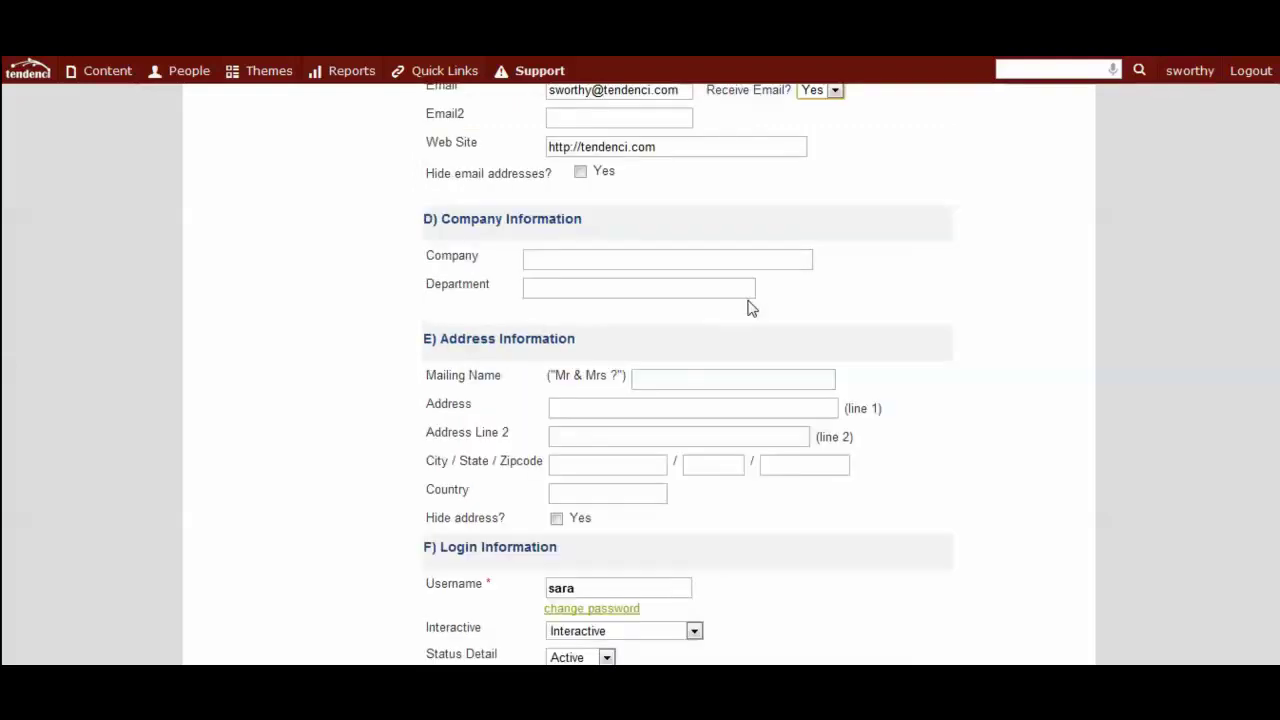
{"action": "scroll", "coordinate": [700, 306], "scroll_direction": "down", "scroll_amount": 4}
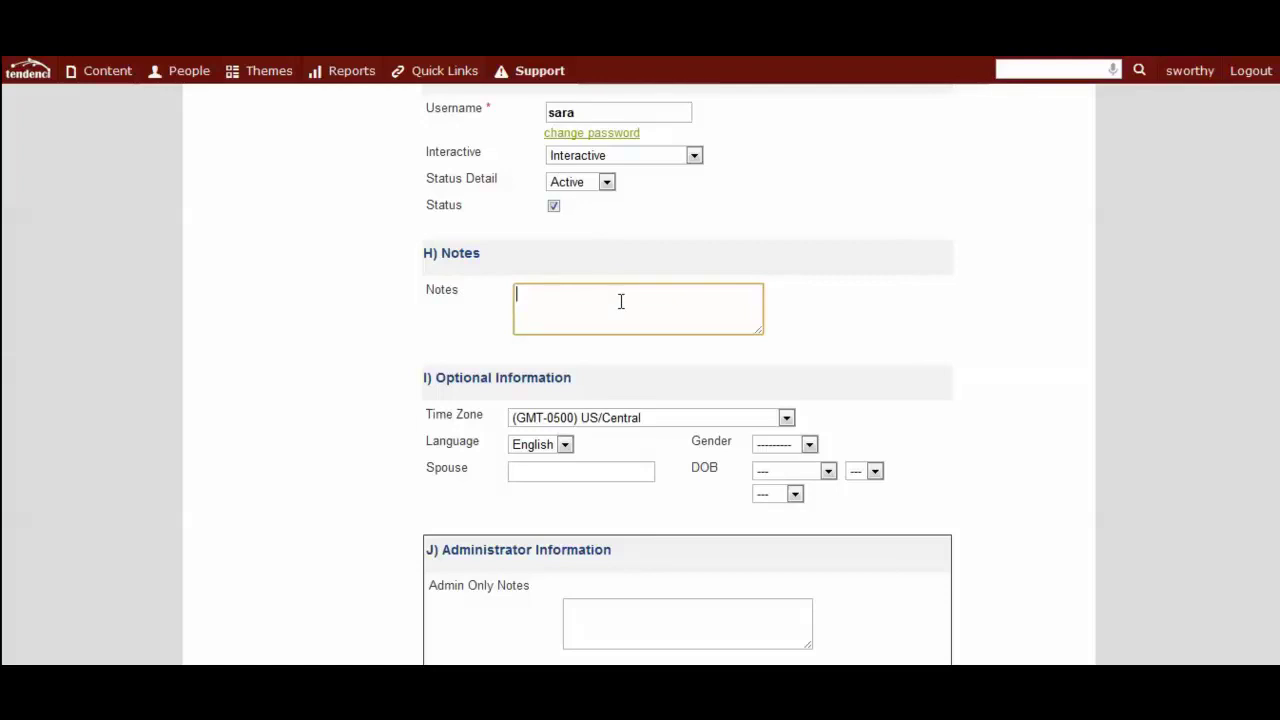
Keep Security Level at User, review the notes fields, and submit the profile changes.
{"action": "scroll", "coordinate": [617, 303], "scroll_direction": "down", "scroll_amount": 1}
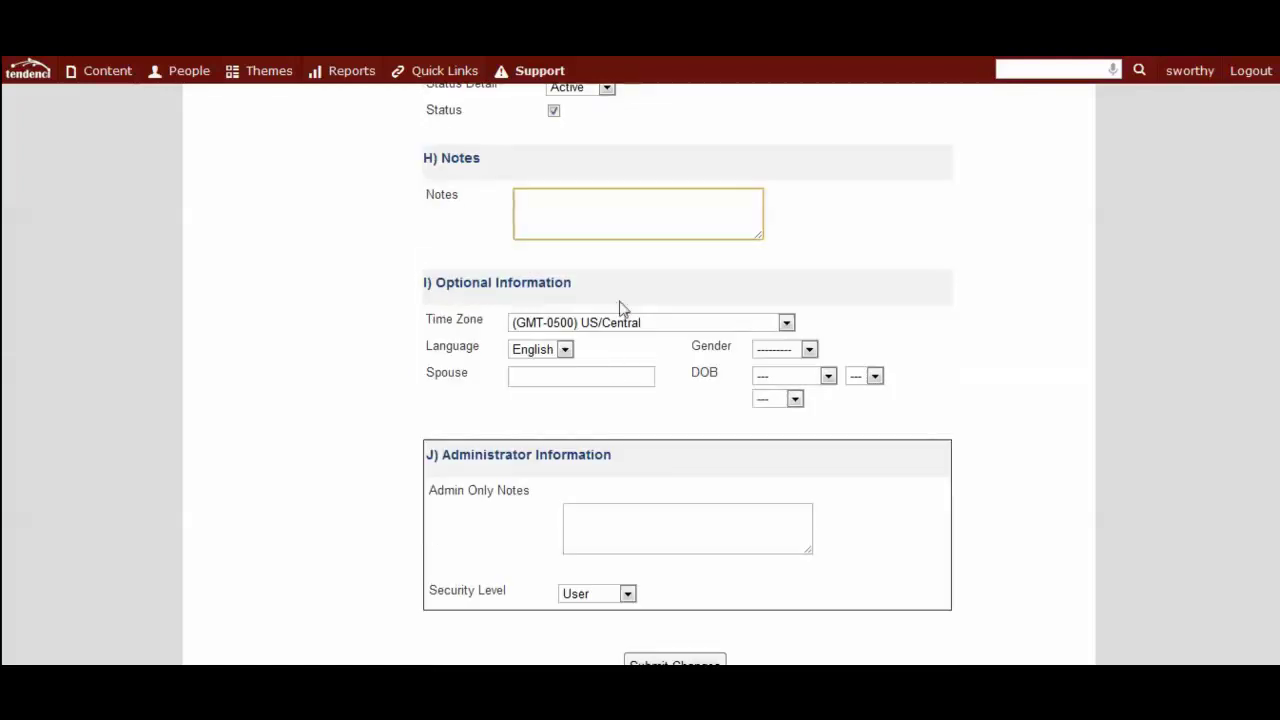
{"action": "left_click", "coordinate": [600, 534]}
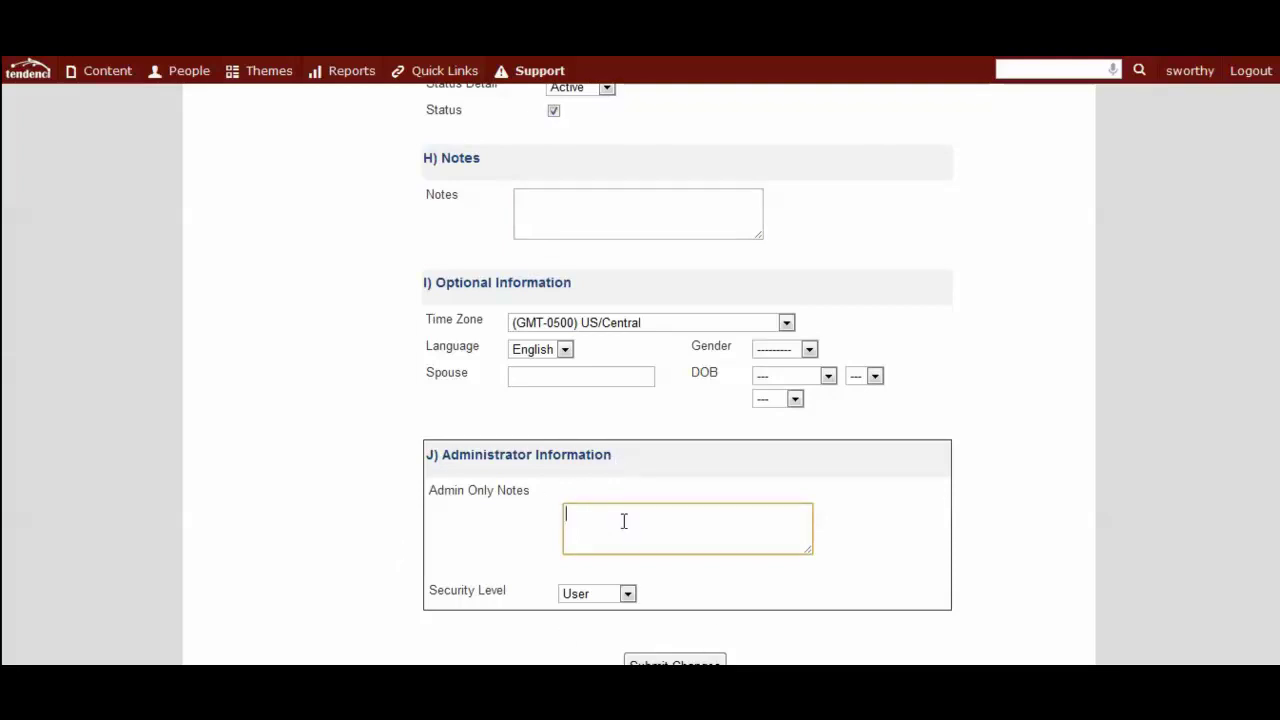
{"action": "left_click", "coordinate": [616, 594]}
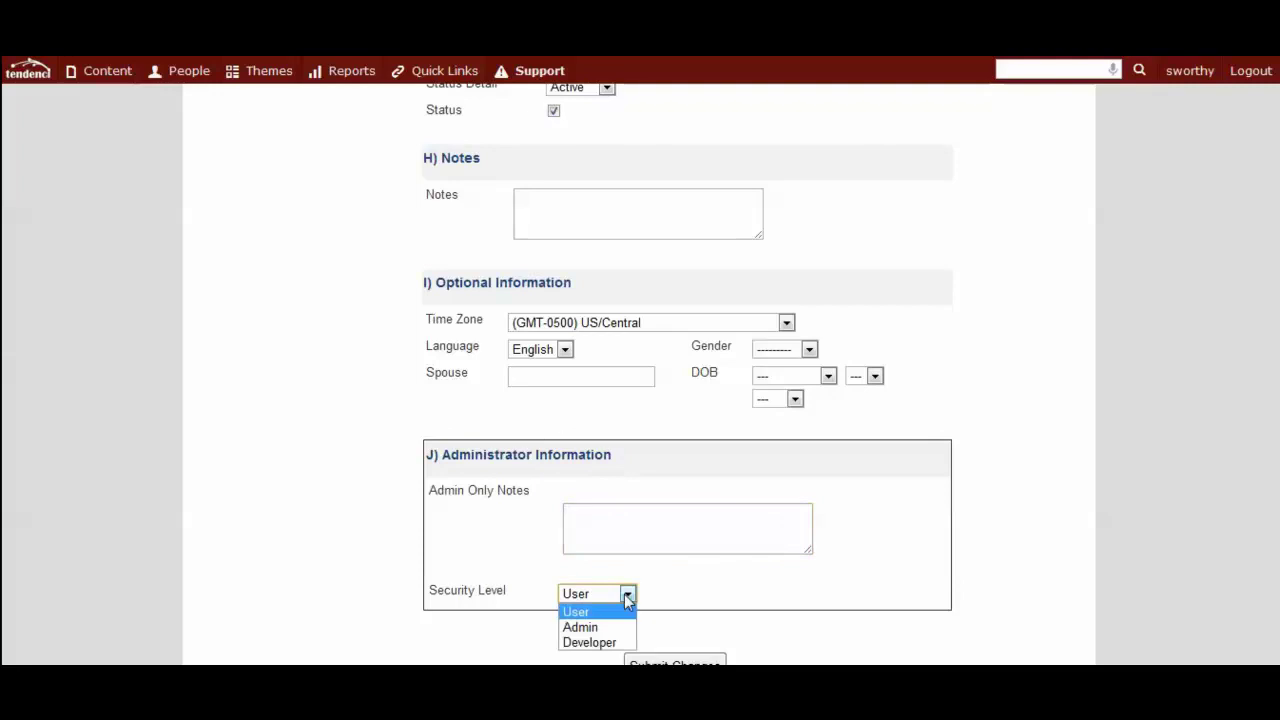
{"action": "left_click", "coordinate": [624, 596]}
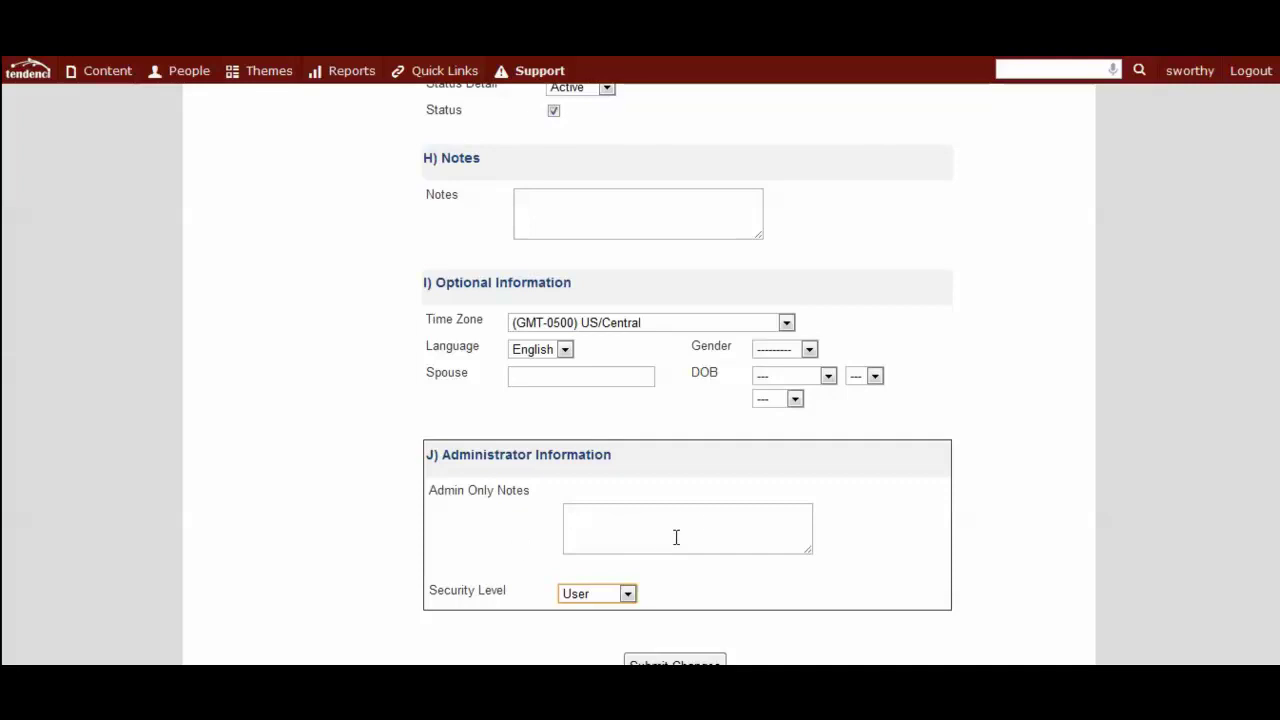
{"action": "left_click", "coordinate": [589, 518]}
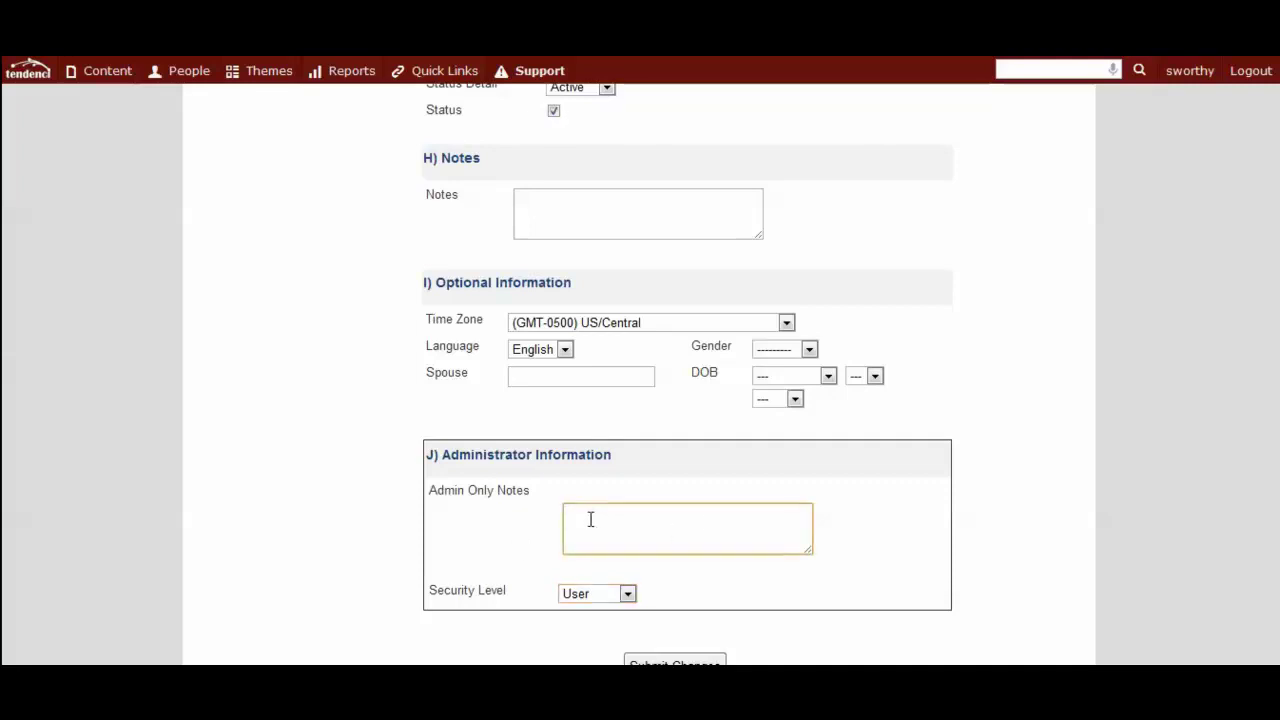
{"action": "left_click", "coordinate": [561, 215]}
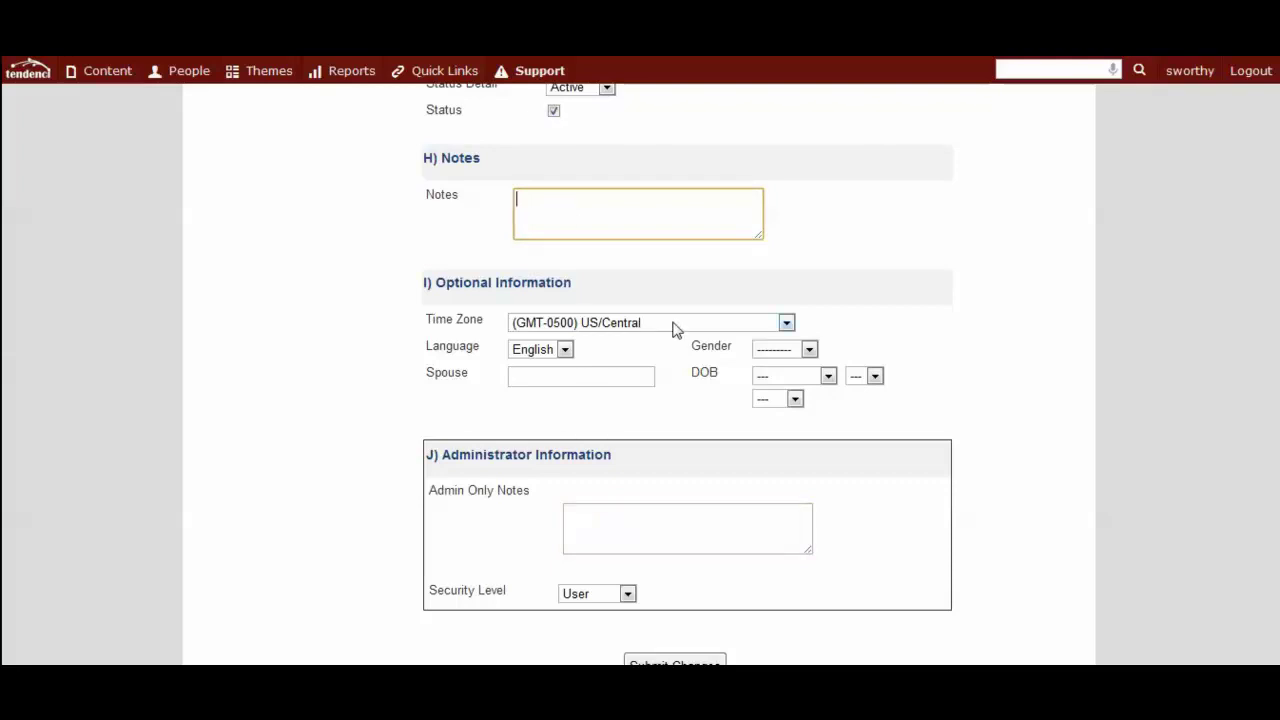
{"action": "left_click", "coordinate": [647, 376]}
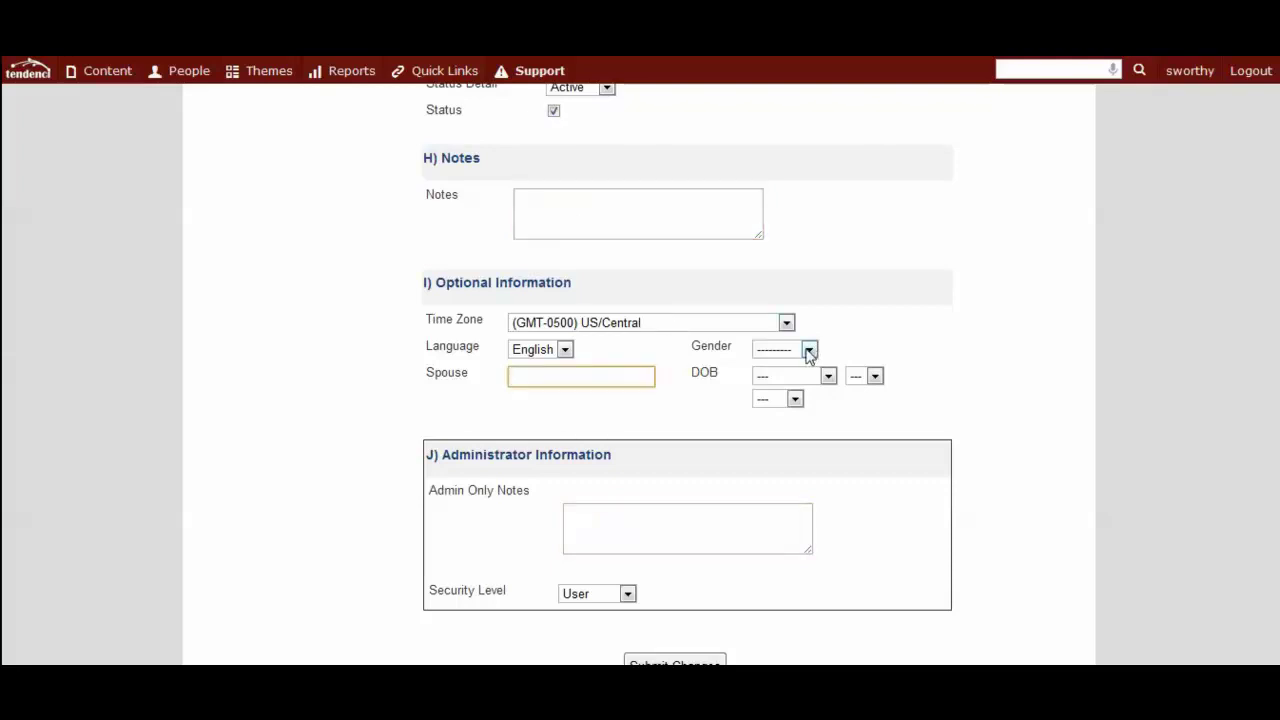
{"action": "scroll", "coordinate": [900, 388], "scroll_direction": "down", "scroll_amount": 1}
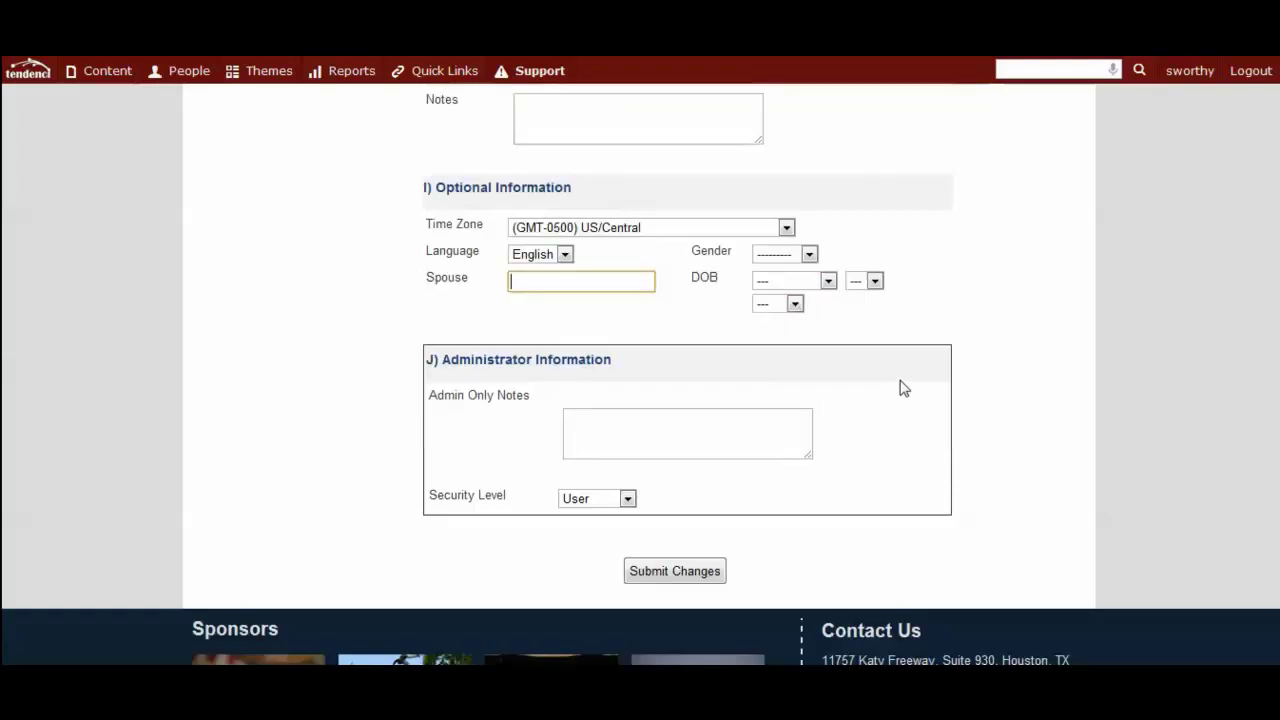
{"action": "left_click", "coordinate": [703, 580]}
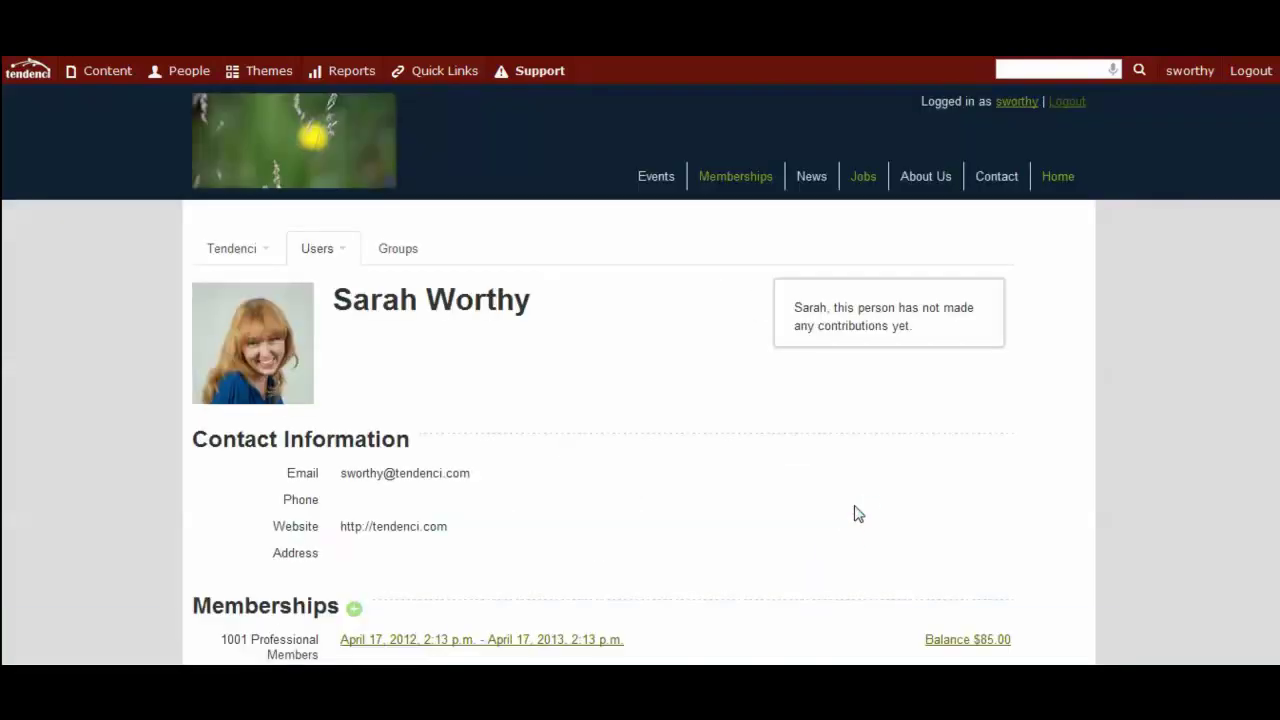
Scroll the saved profile to review the Groups section and $85.00 membership balance.
{"action": "scroll", "coordinate": [489, 269], "scroll_direction": "down", "scroll_amount": 1}
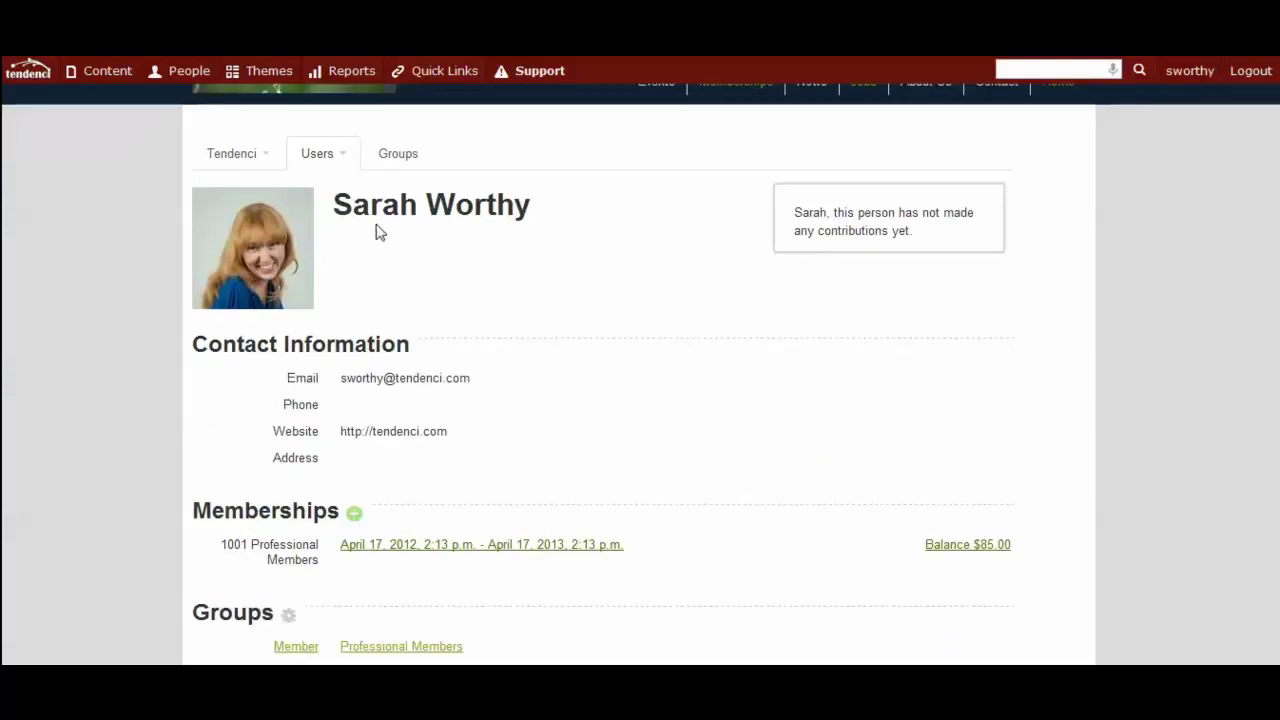
{"action": "scroll", "coordinate": [494, 251], "scroll_direction": "down", "scroll_amount": 2}
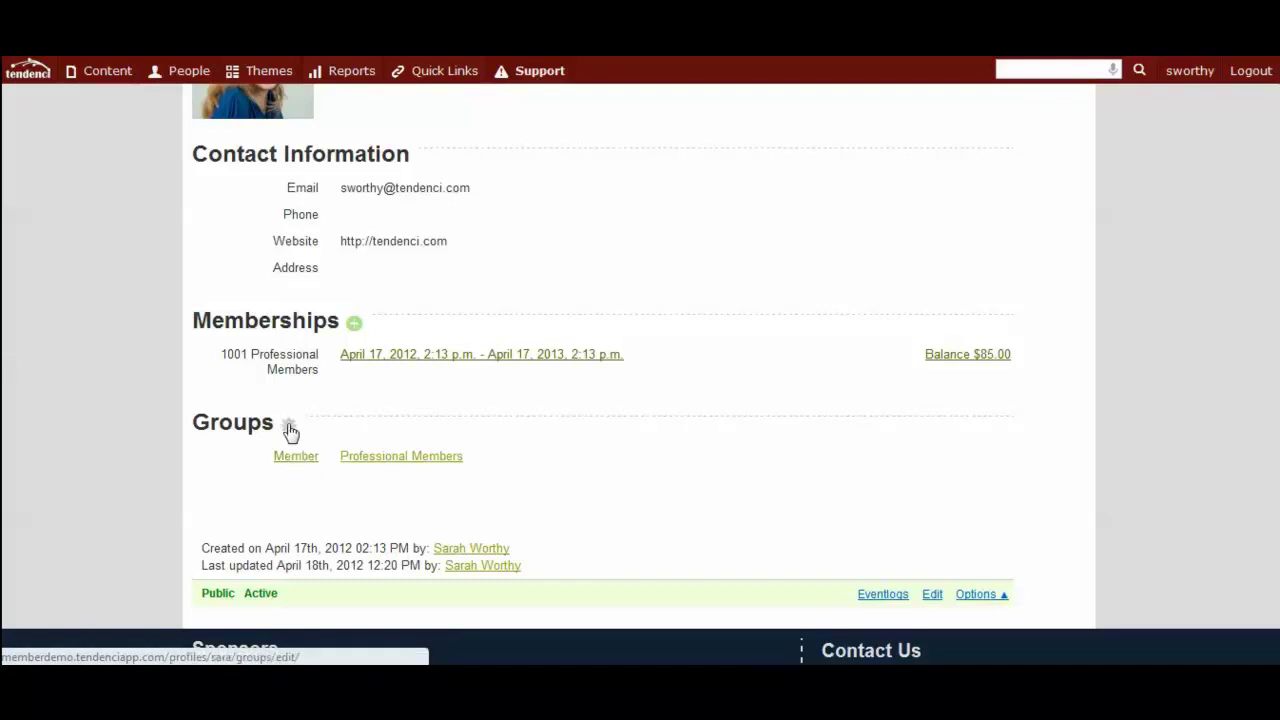
Add Large Donor Membership and remove Professional Members in the group membership editor.
{"action": "left_click", "coordinate": [289, 427]}
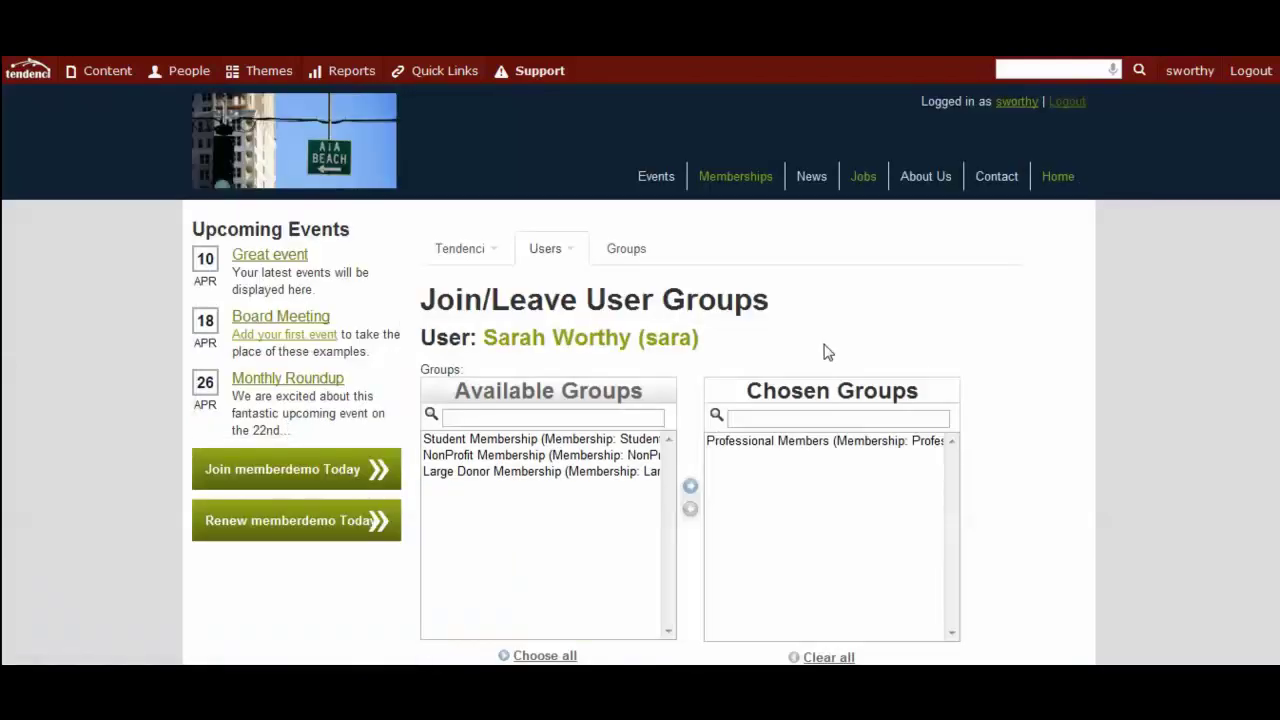
{"action": "scroll", "coordinate": [826, 352], "scroll_direction": "down", "scroll_amount": 2}
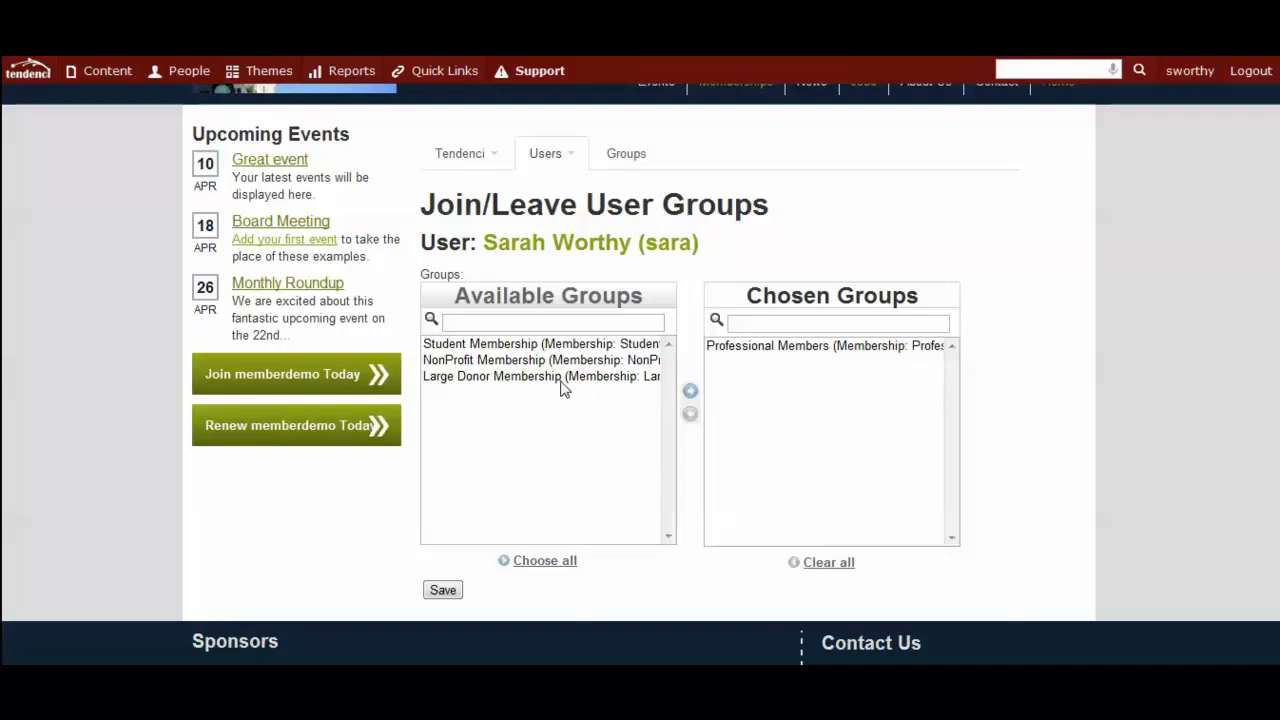
{"action": "left_click", "coordinate": [562, 380]}
{"action": "left_click", "coordinate": [690, 391]}
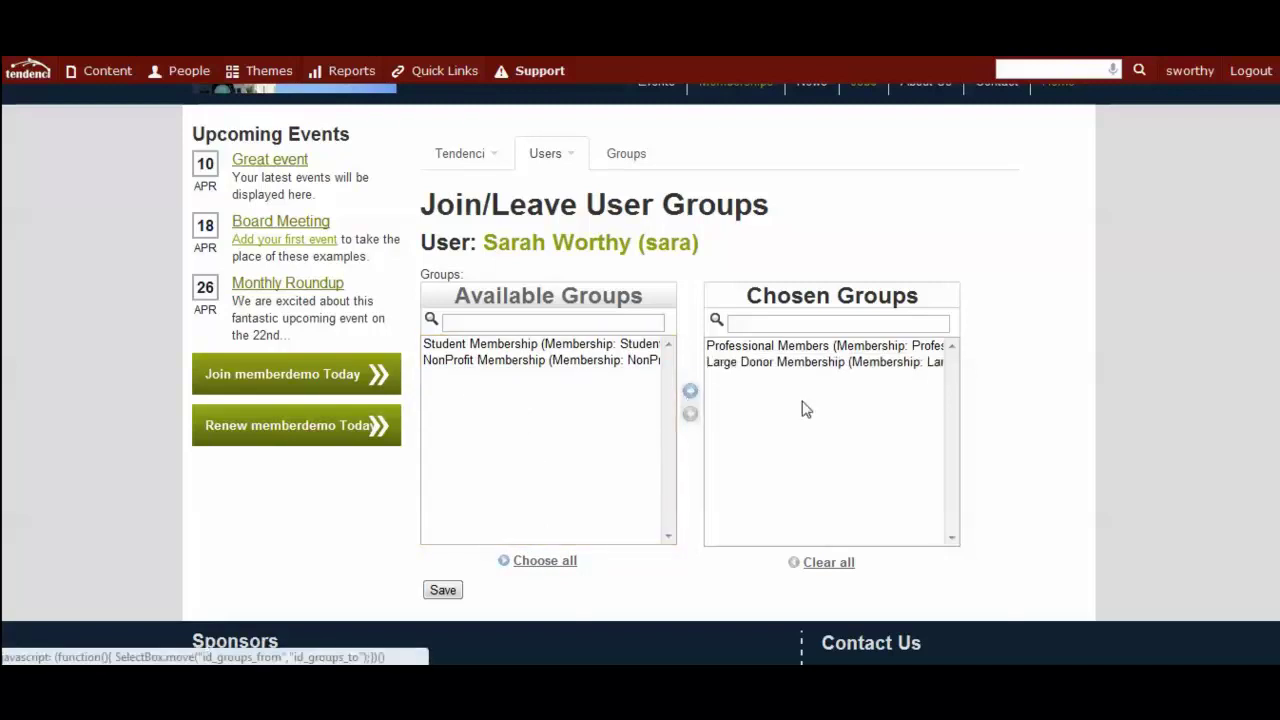
{"action": "left_click", "coordinate": [808, 348]}
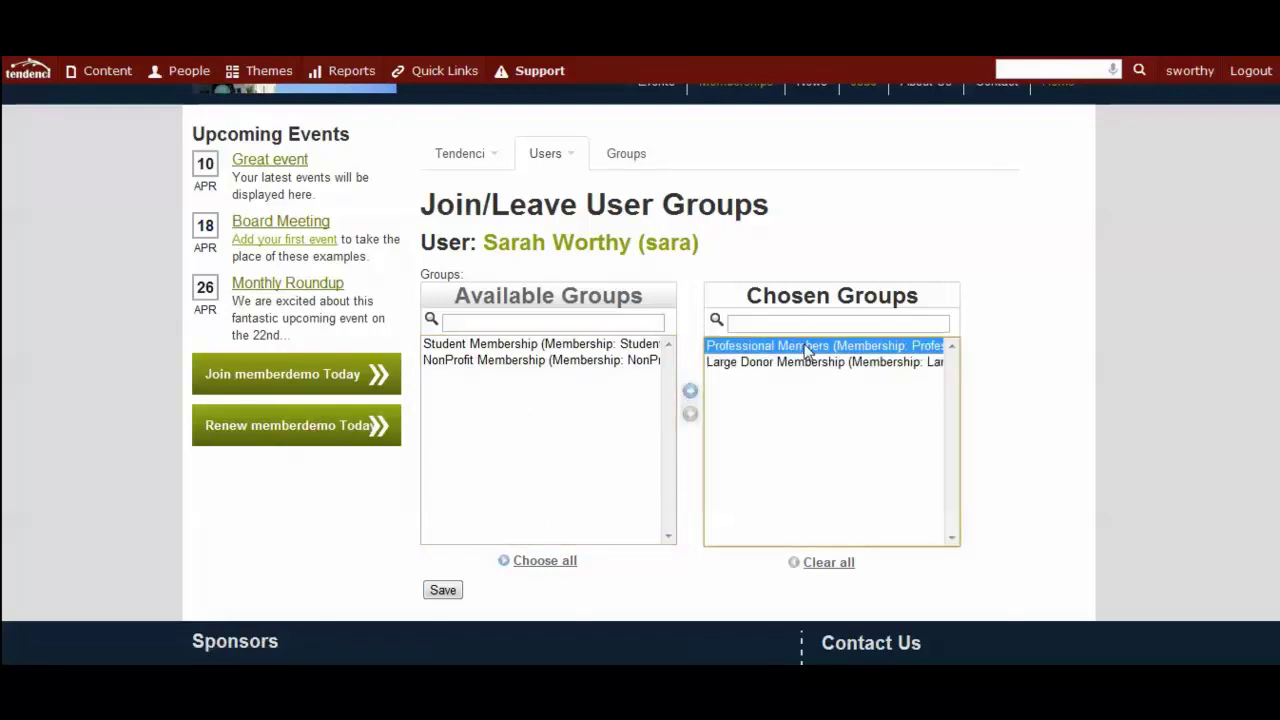
{"action": "left_click", "coordinate": [690, 414]}
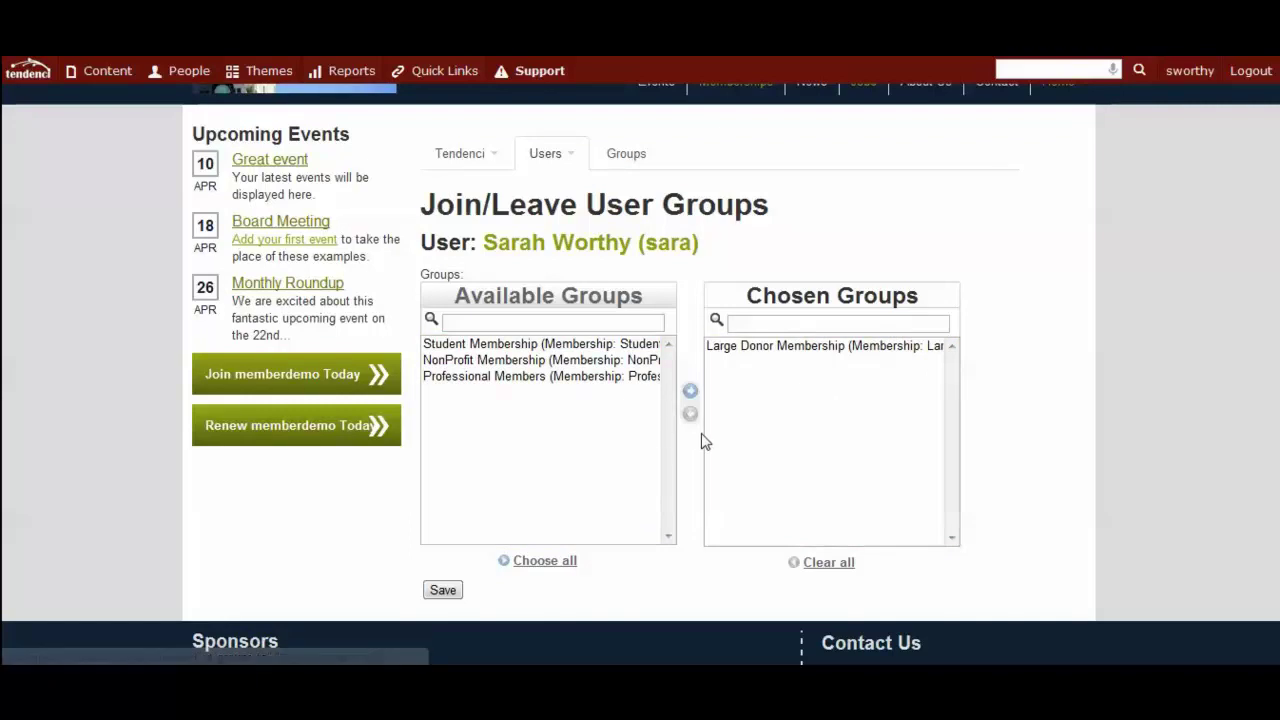